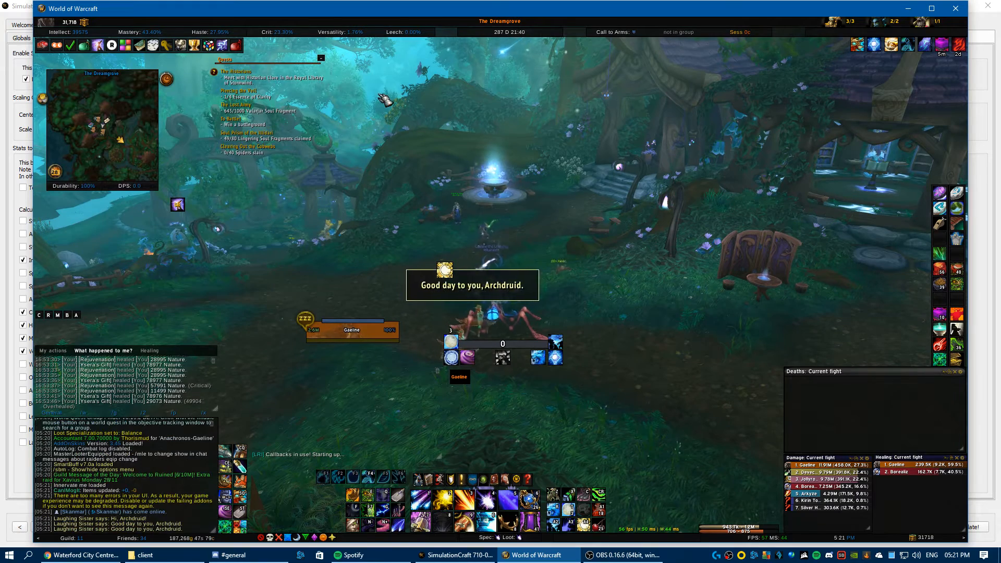
Reload the World of Warcraft interface with the /rl chat command.
{"action": "type", "text": "/rl"}
{"action": "key", "text": "Return"}
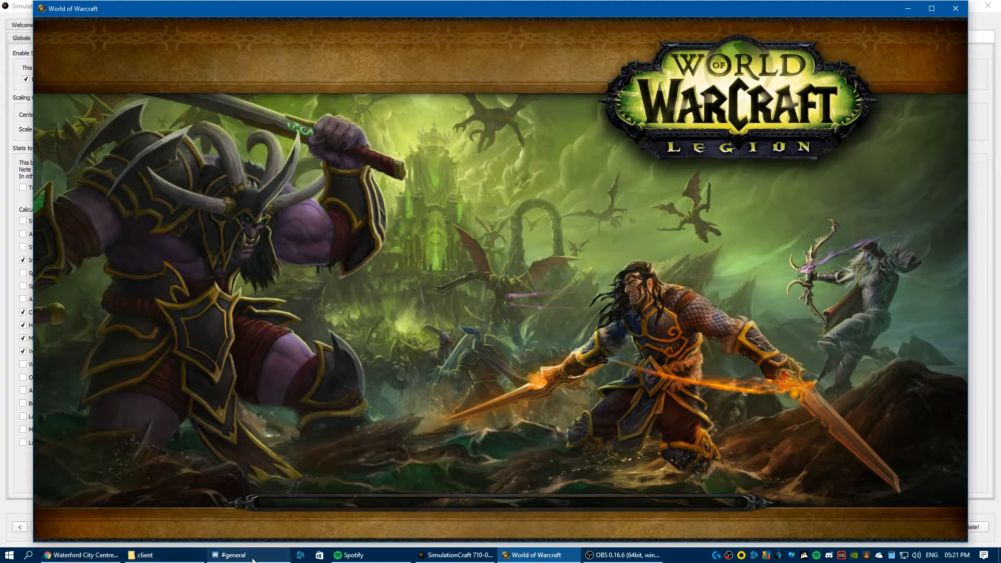
Switch to SimulationCraft and show the Balance Druid's Battle.Net armory page among the import sources.
{"action": "mouse_move", "coordinate": [359, 560]}
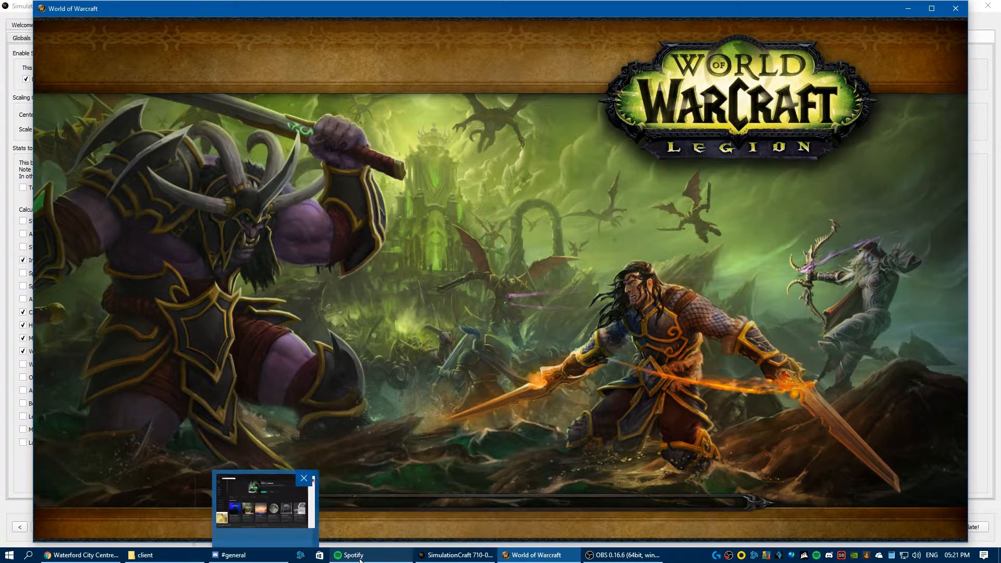
{"action": "left_click", "coordinate": [456, 555]}
{"action": "left_click", "coordinate": [55, 25]}
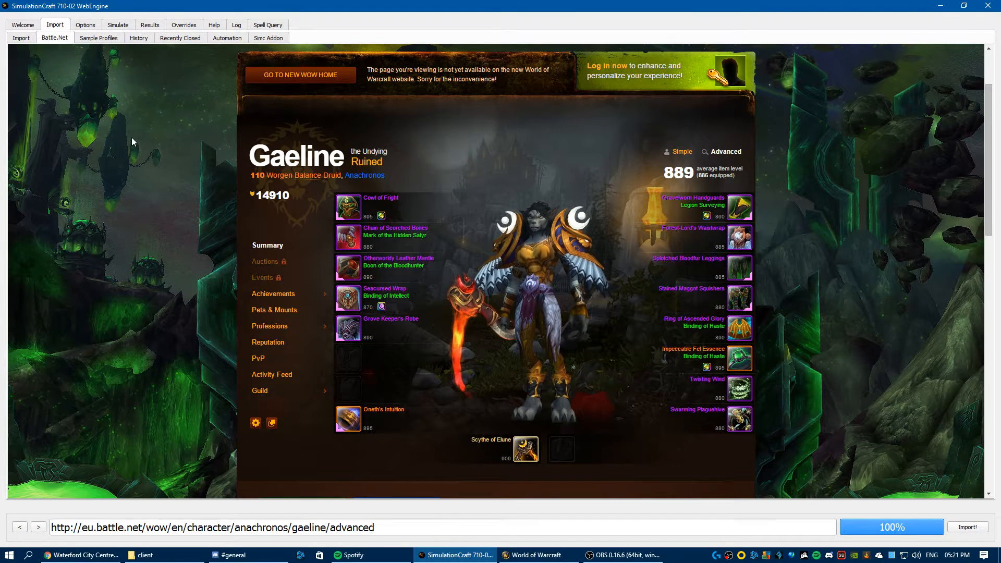
{"action": "scroll", "coordinate": [132, 136], "scroll_direction": "up", "scroll_amount": 2}
Check the region, realm and character import form, and import the Balance Druid from its Battle.Net armory page.
{"action": "left_click", "coordinate": [21, 39]}
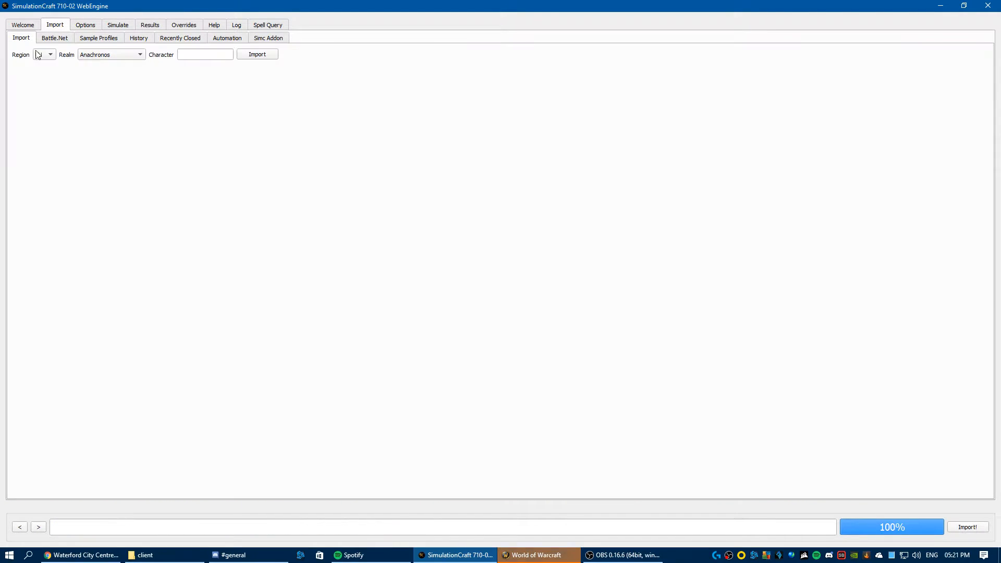
{"action": "left_click", "coordinate": [185, 54]}
{"action": "left_click", "coordinate": [176, 521]}
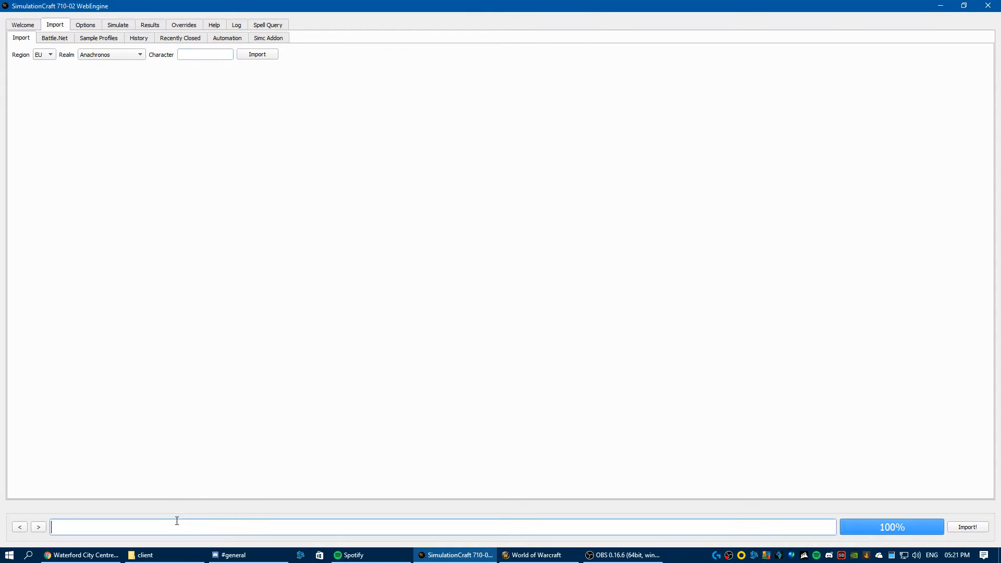
{"action": "left_click", "coordinate": [54, 38]}
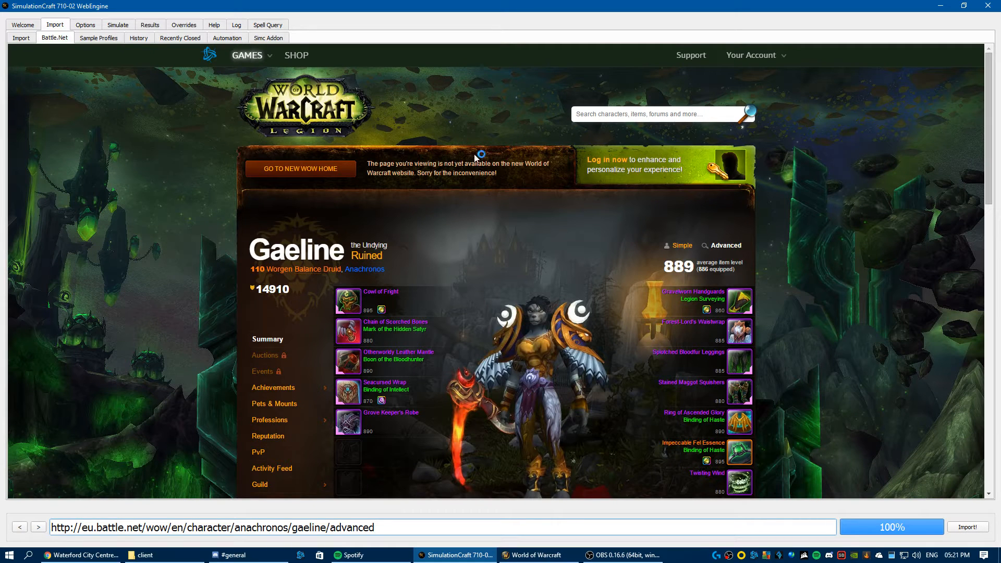
{"action": "left_click", "coordinate": [967, 527]}
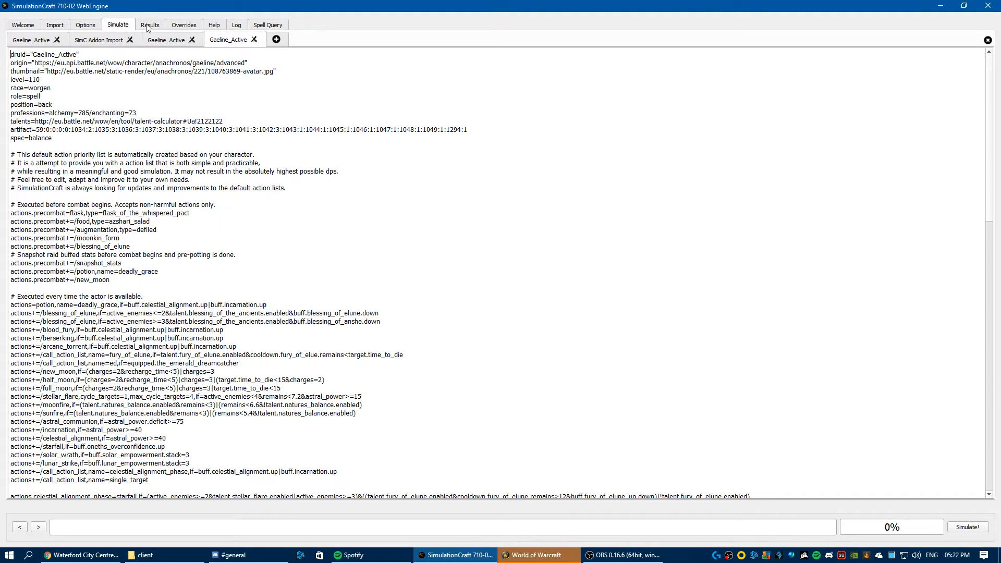
Close the newly imported druid profile and confirm its removal.
{"action": "left_click", "coordinate": [254, 39]}
{"action": "left_click", "coordinate": [513, 290]}
Review the remaining druid profile's action priority list and the scale factors in the existing simulation report.
{"action": "scroll", "coordinate": [214, 291], "scroll_direction": "down", "scroll_amount": 7}
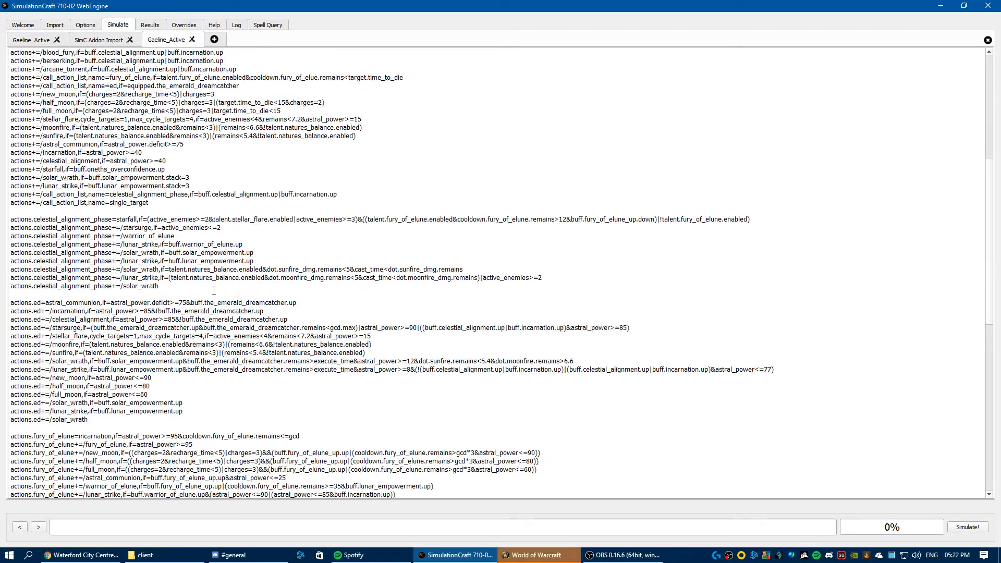
{"action": "scroll", "coordinate": [214, 290], "scroll_direction": "down", "scroll_amount": 18}
{"action": "scroll", "coordinate": [195, 266], "scroll_direction": "up", "scroll_amount": 17}
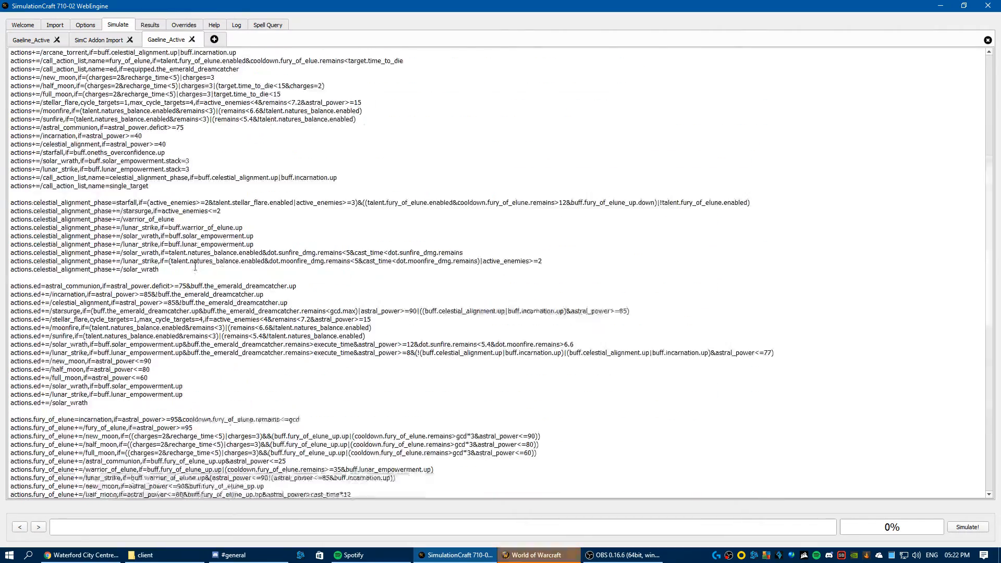
{"action": "scroll", "coordinate": [195, 266], "scroll_direction": "up", "scroll_amount": 12}
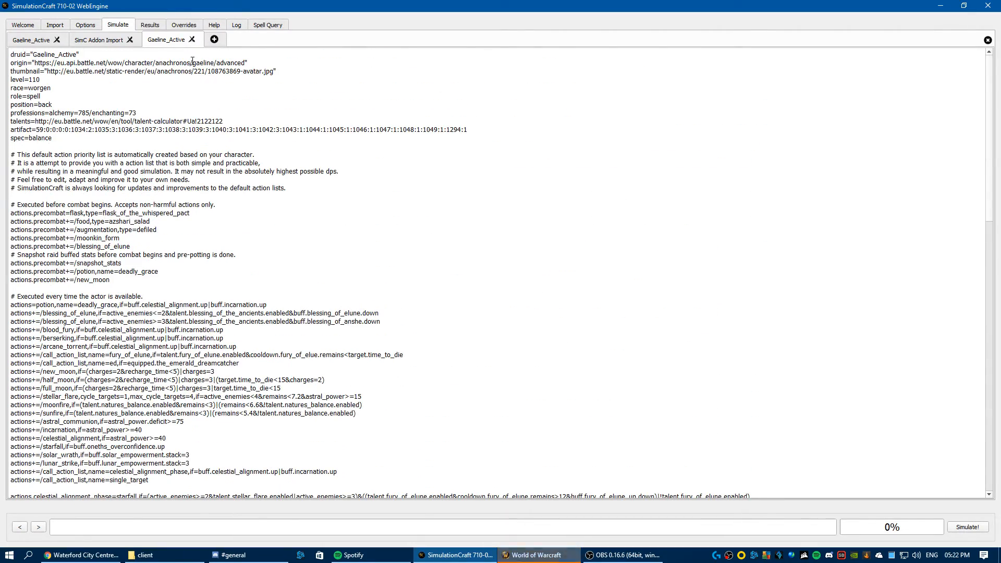
{"action": "left_click", "coordinate": [149, 25]}
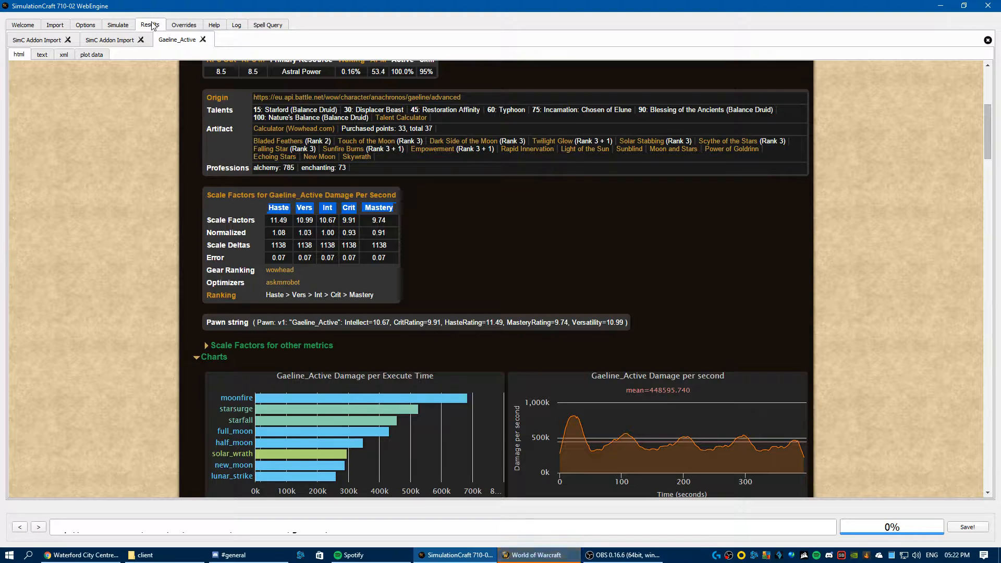
{"action": "left_click", "coordinate": [131, 27]}
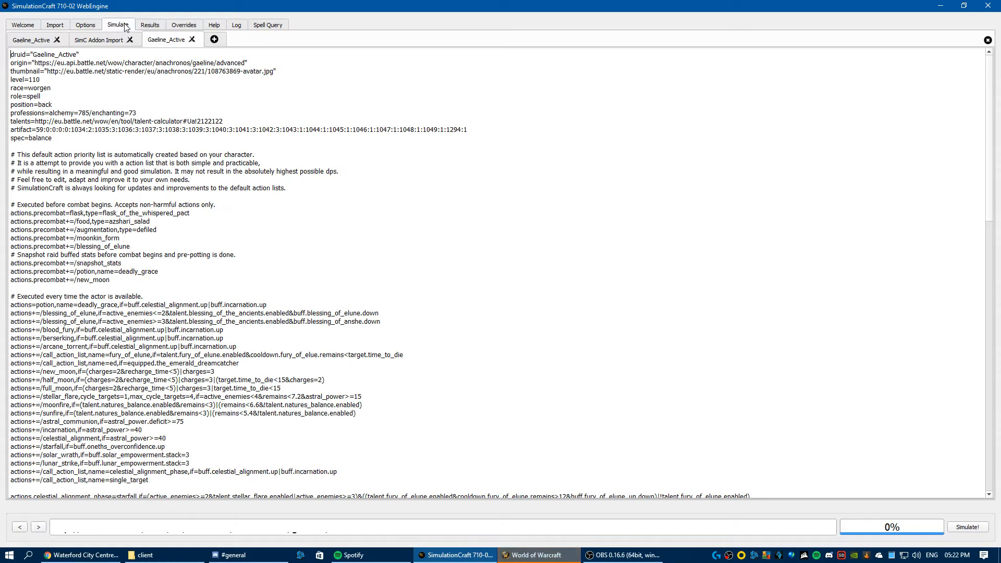
Set the number of iterations to 10000 in the global simulation options.
{"action": "left_click", "coordinate": [81, 25]}
{"action": "left_click", "coordinate": [17, 39]}
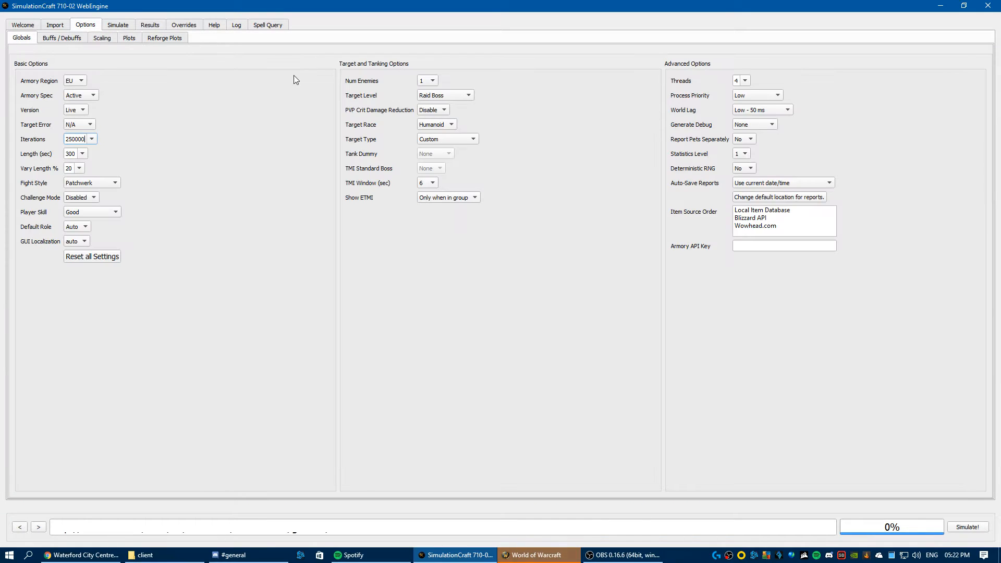
{"action": "left_click", "coordinate": [93, 139]}
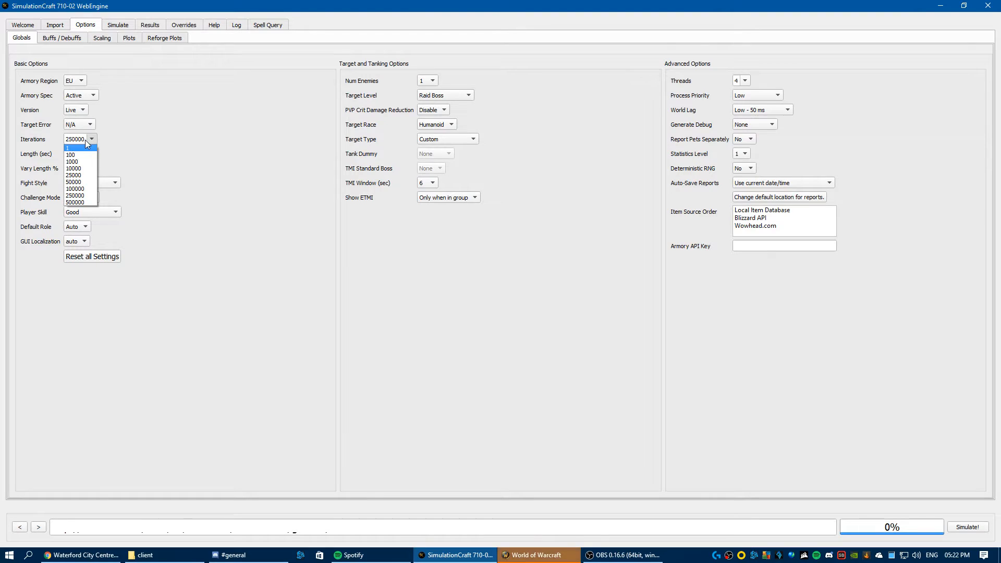
{"action": "left_click", "coordinate": [82, 168]}
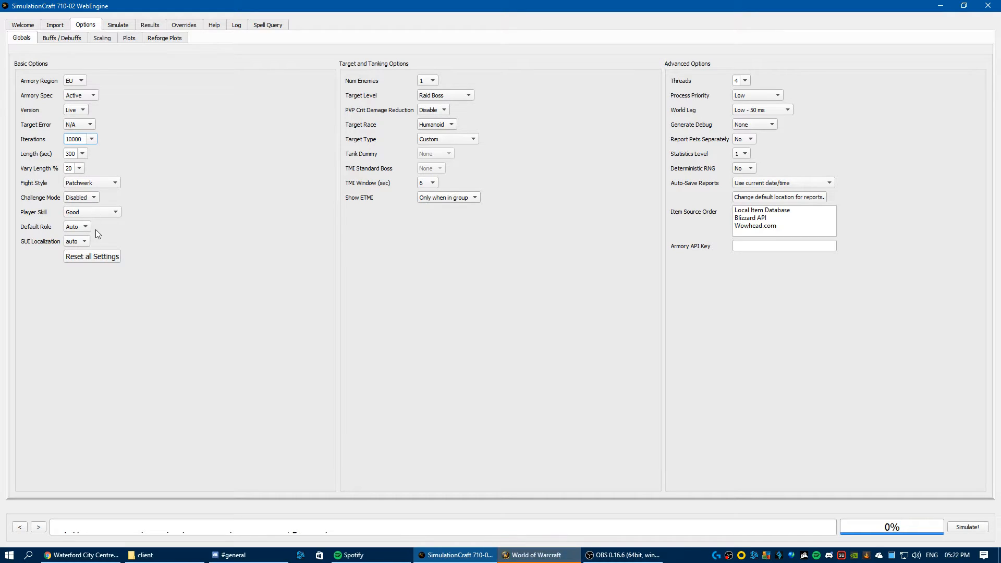
Examine the available fight styles and the auto-save report choices in the global options.
{"action": "left_click", "coordinate": [107, 186]}
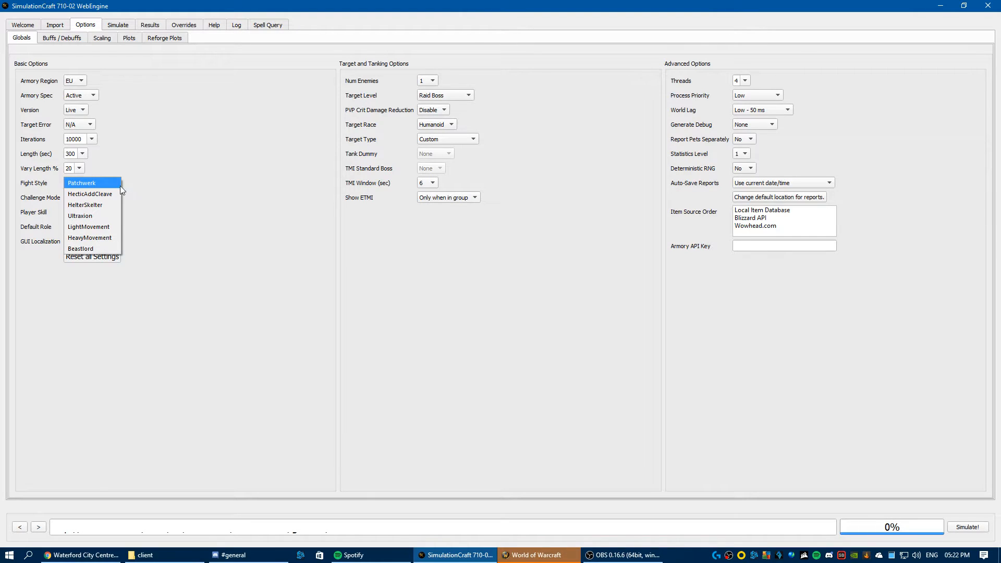
{"action": "left_click", "coordinate": [167, 159]}
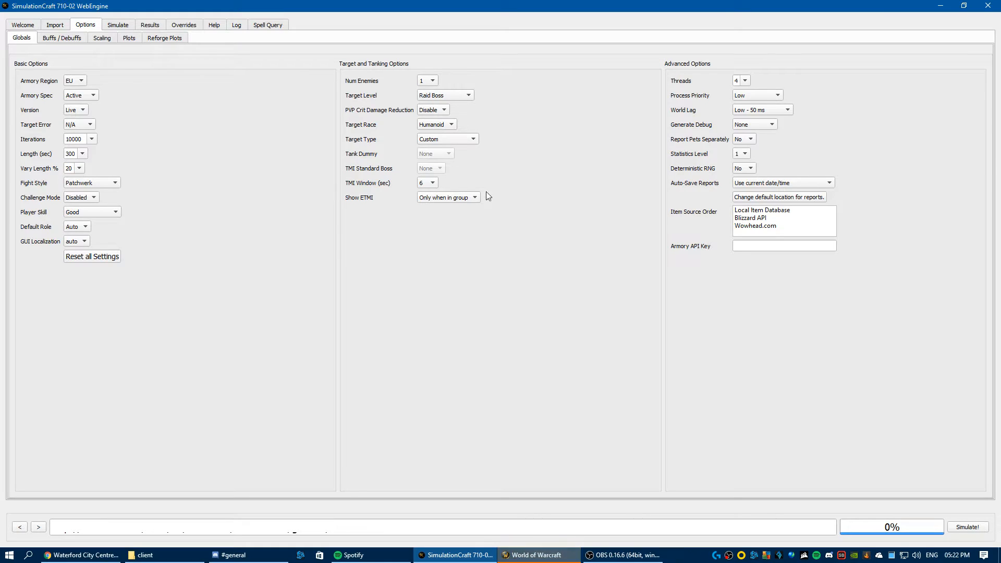
{"action": "left_click", "coordinate": [772, 185]}
{"action": "left_click", "coordinate": [886, 178]}
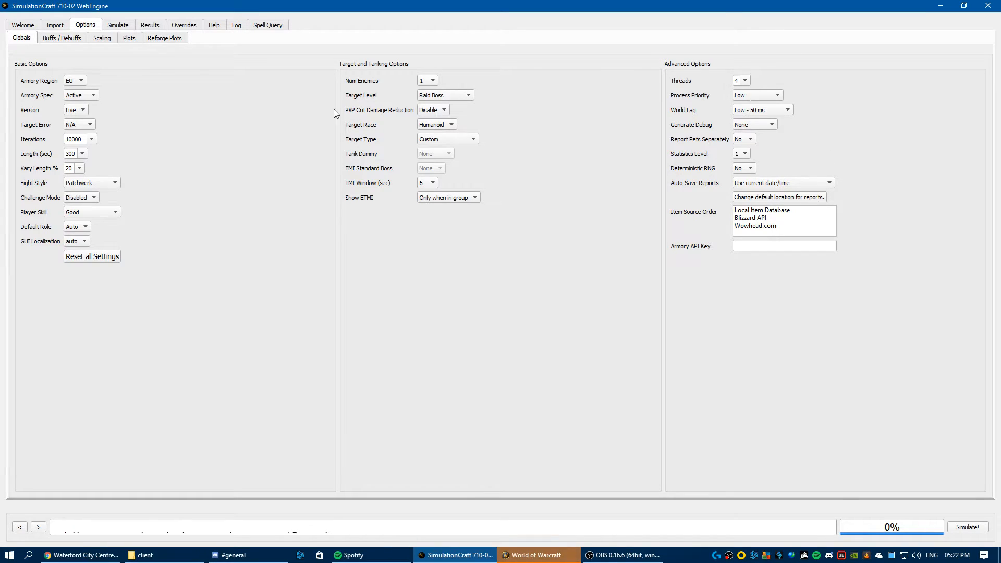
Examine the buff and debuff settings, then compare the scaling options with the scaling plot options.
{"action": "left_click", "coordinate": [65, 42]}
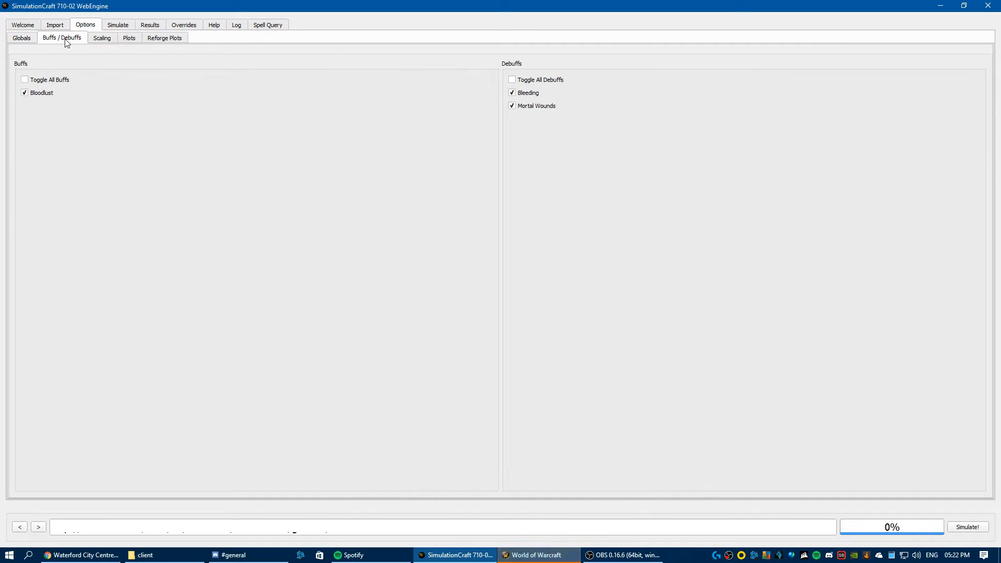
{"action": "left_click", "coordinate": [106, 40]}
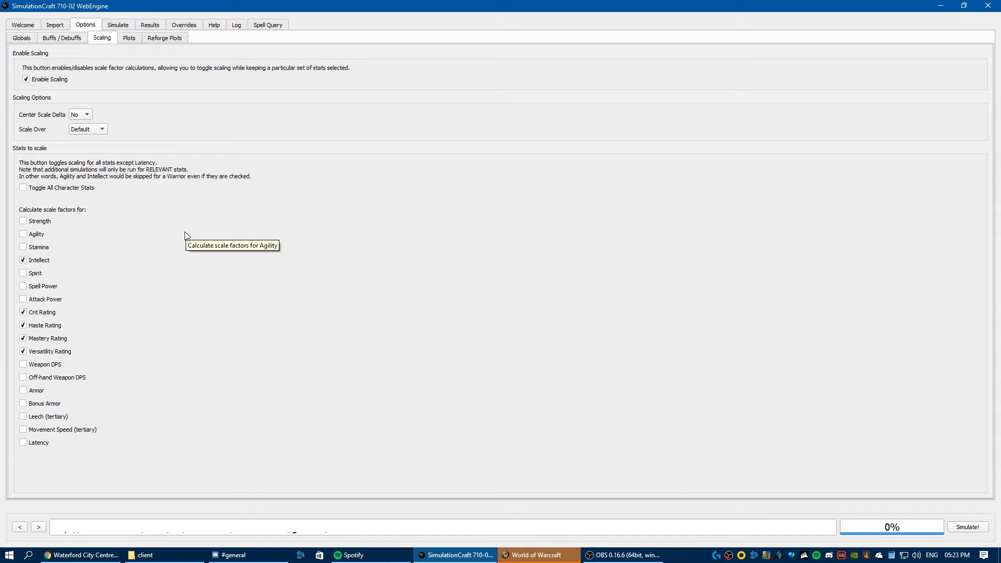
{"action": "left_click", "coordinate": [98, 130]}
{"action": "left_click", "coordinate": [105, 129]}
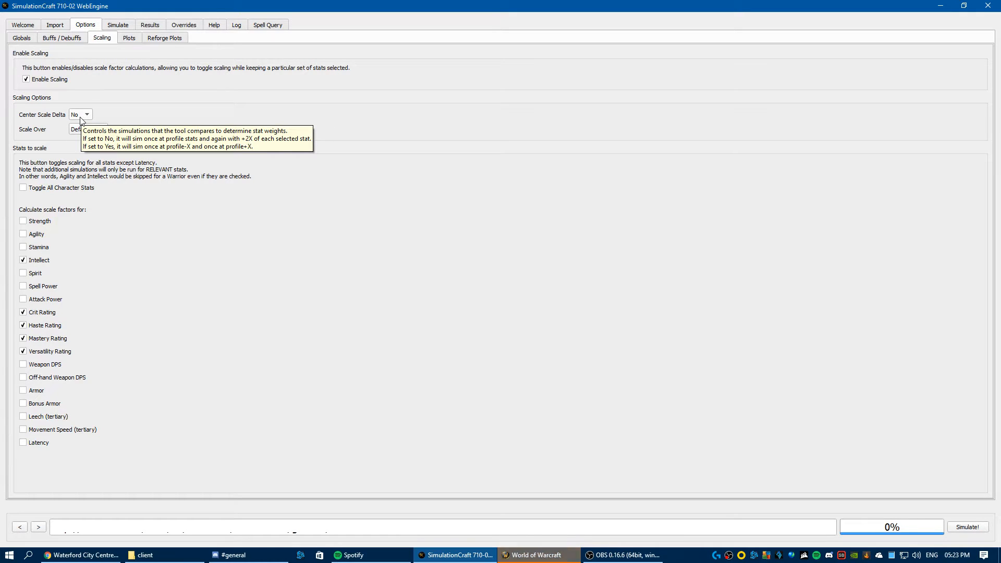
{"action": "left_click", "coordinate": [130, 41]}
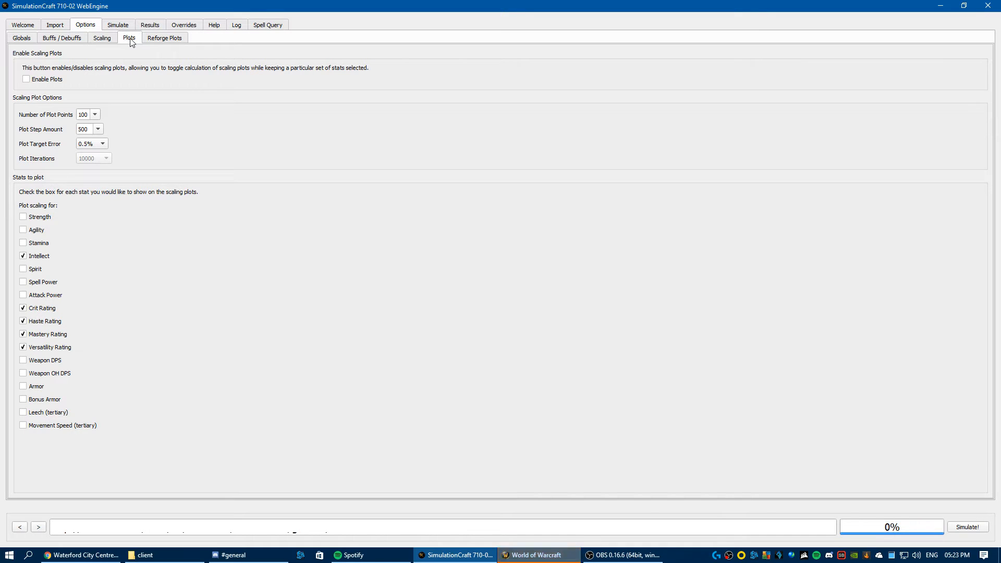
{"action": "left_click", "coordinate": [102, 39]}
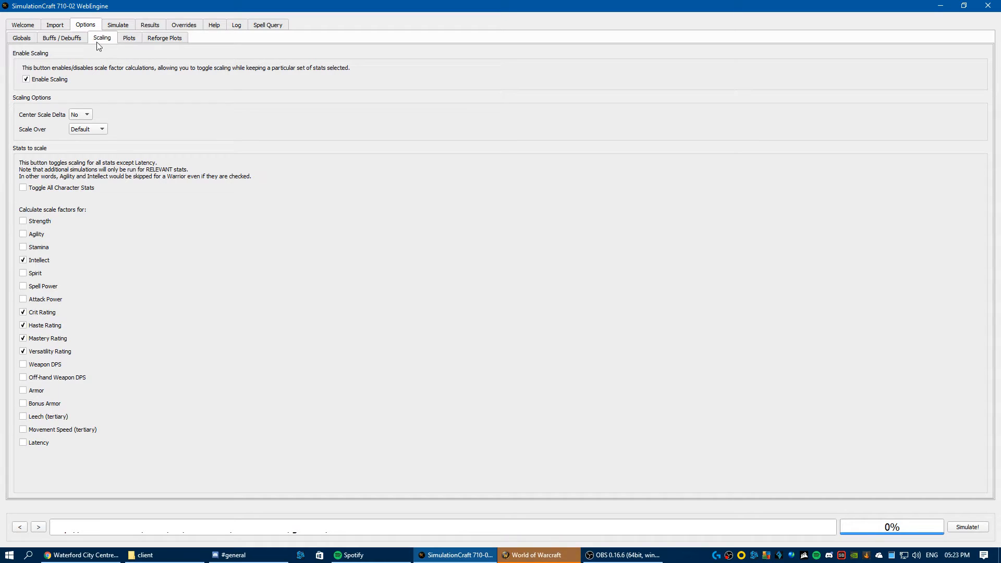
{"action": "left_click", "coordinate": [128, 39]}
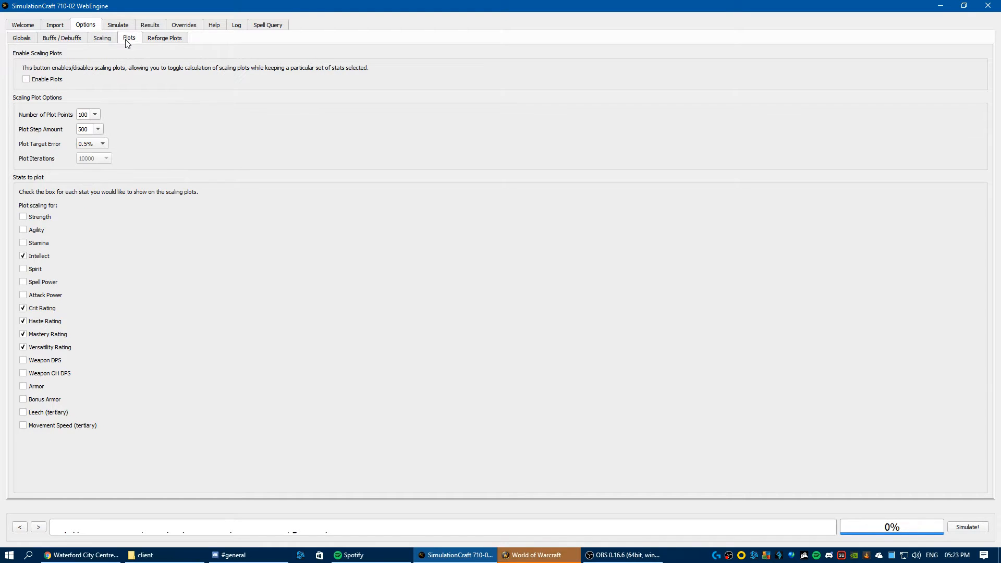
{"action": "left_click", "coordinate": [113, 41]}
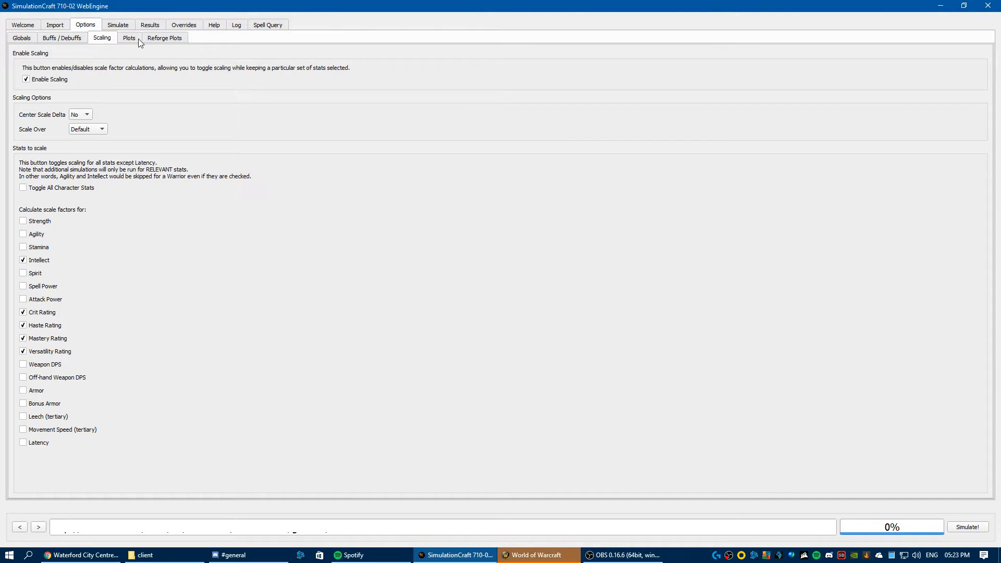
Set the plot step amount to 100 and toggle scaling plots on and back off.
{"action": "left_click", "coordinate": [133, 40]}
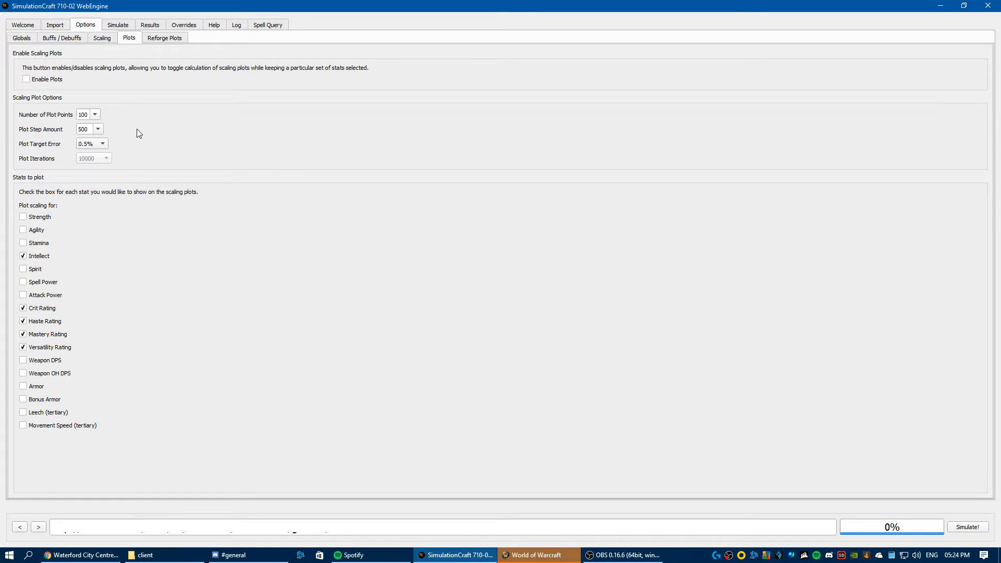
{"action": "left_click", "coordinate": [102, 127]}
{"action": "left_click", "coordinate": [94, 155]}
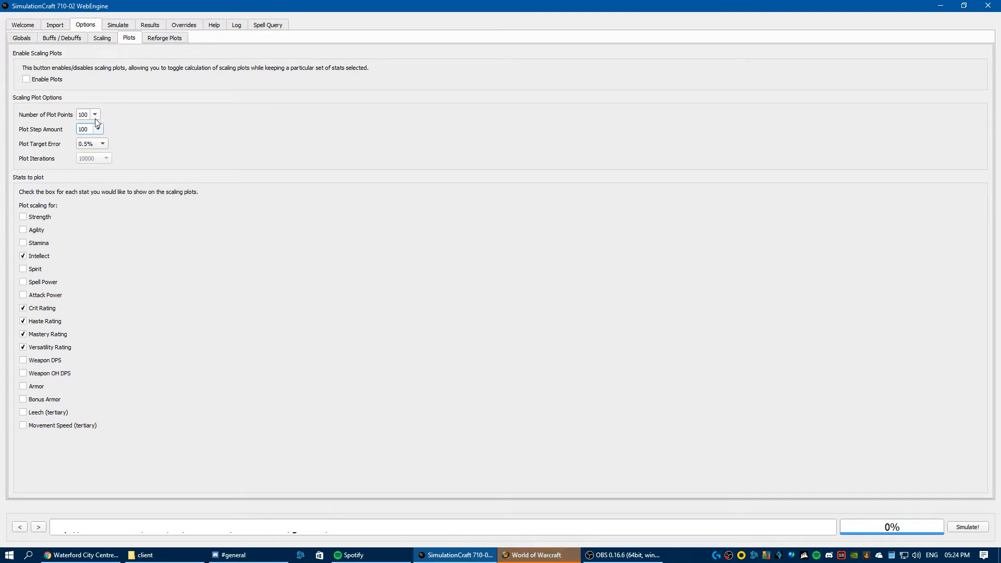
{"action": "left_click", "coordinate": [26, 79]}
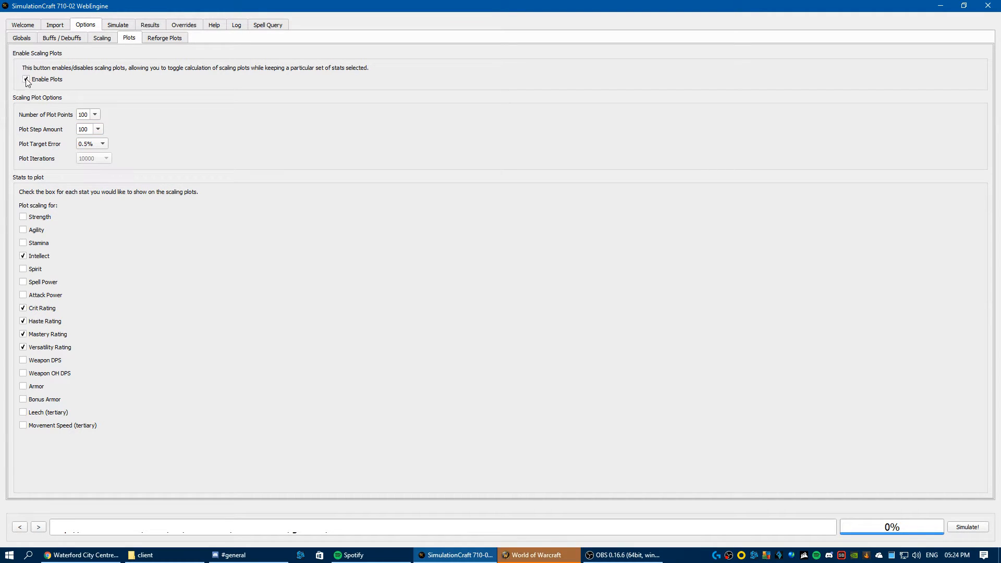
Look over the reforge plot options and go back through the other option pages to the global settings.
{"action": "left_click", "coordinate": [162, 38]}
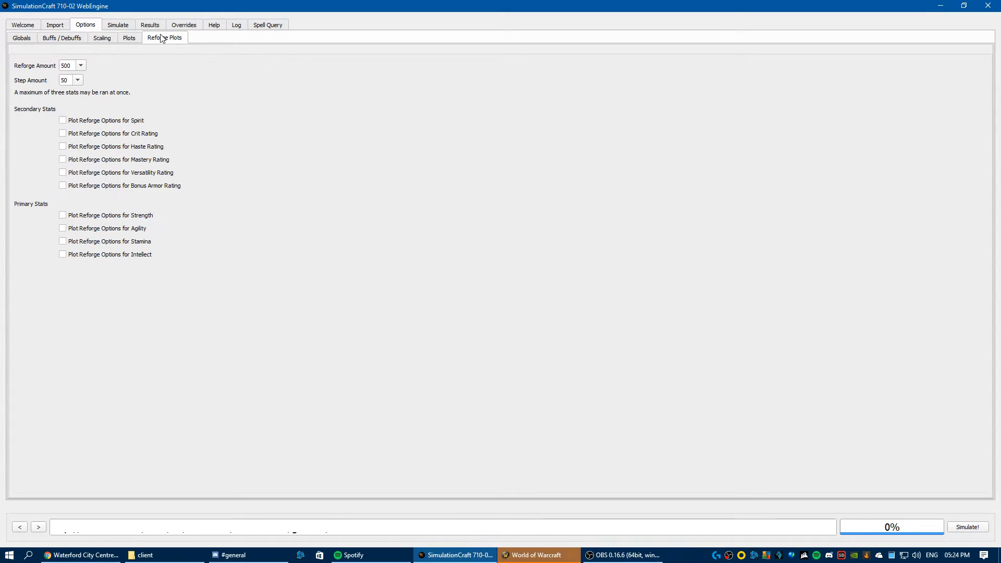
{"action": "left_click", "coordinate": [129, 38]}
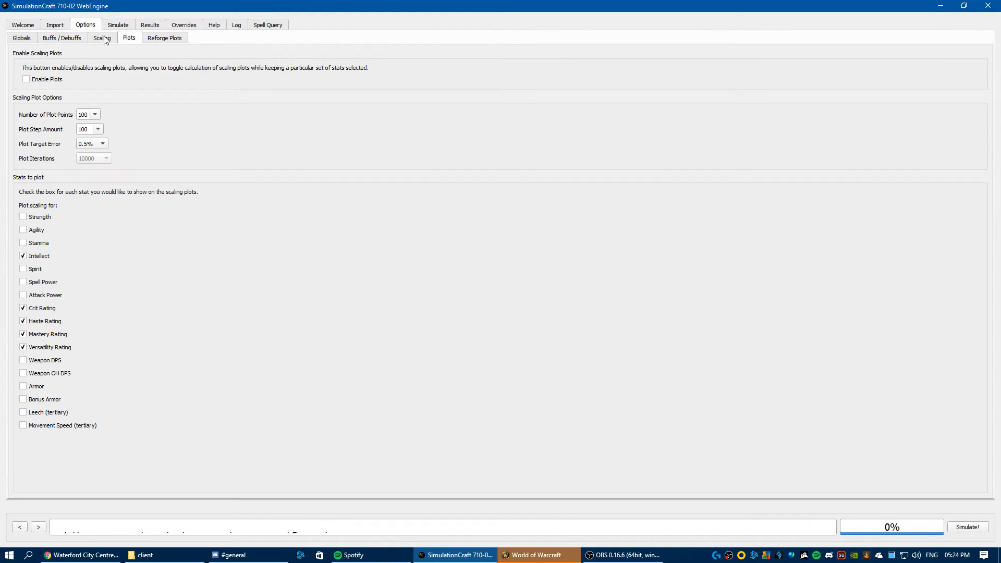
{"action": "left_click", "coordinate": [150, 39]}
{"action": "left_click", "coordinate": [132, 41]}
{"action": "left_click", "coordinate": [92, 40]}
{"action": "left_click", "coordinate": [65, 40]}
{"action": "left_click", "coordinate": [30, 40]}
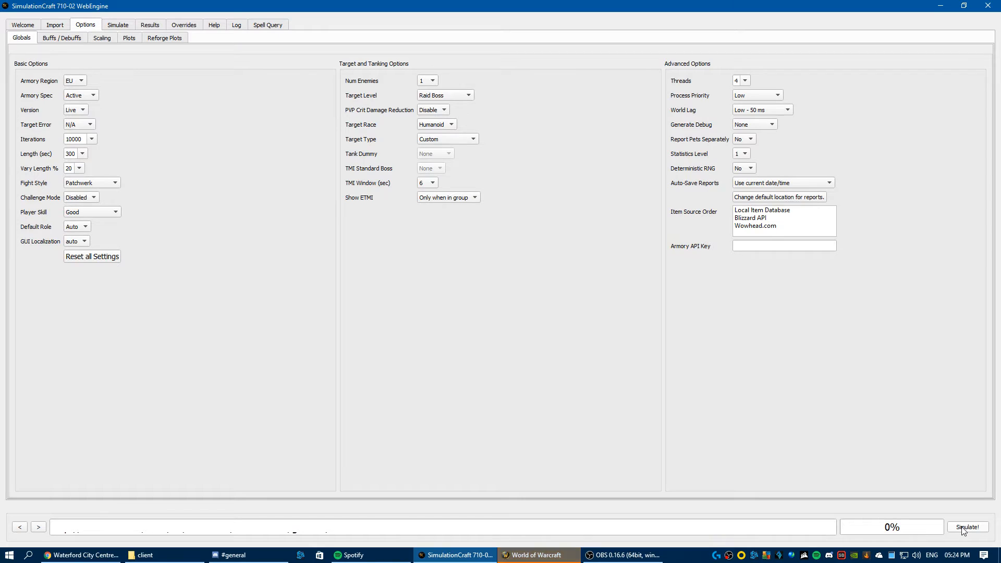
Start the simulation of the active druid profile.
{"action": "left_click", "coordinate": [118, 25]}
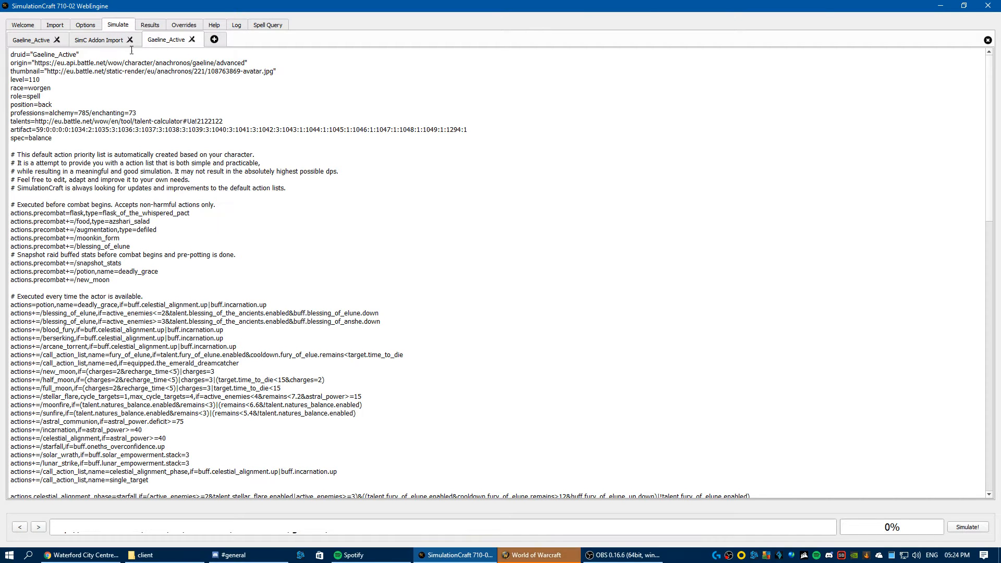
{"action": "left_click", "coordinate": [976, 527]}
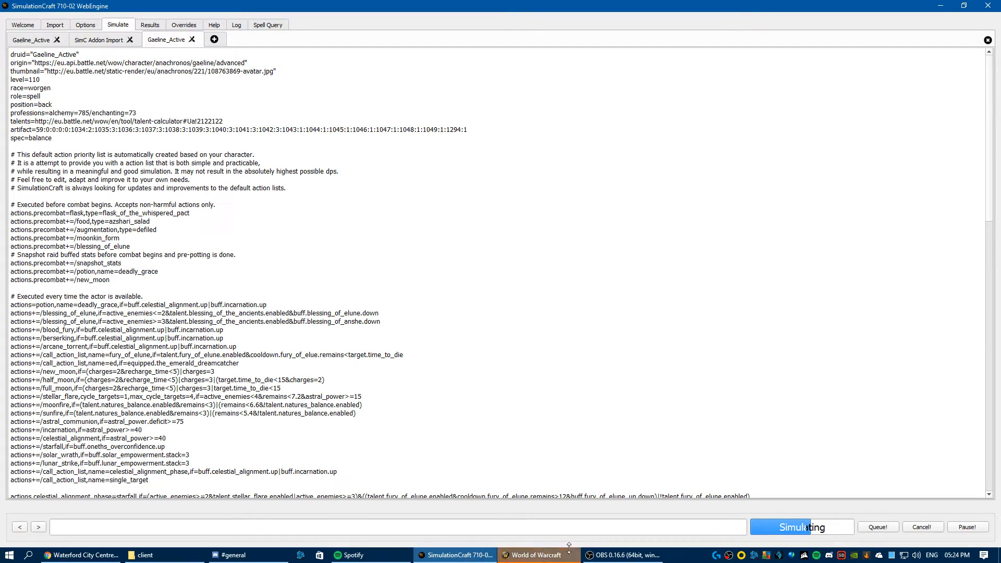
Switch to World of Warcraft and generate the character's SimulationCraft profile text with the /simc command.
{"action": "left_click", "coordinate": [545, 555]}
{"action": "left_click", "coordinate": [606, 221]}
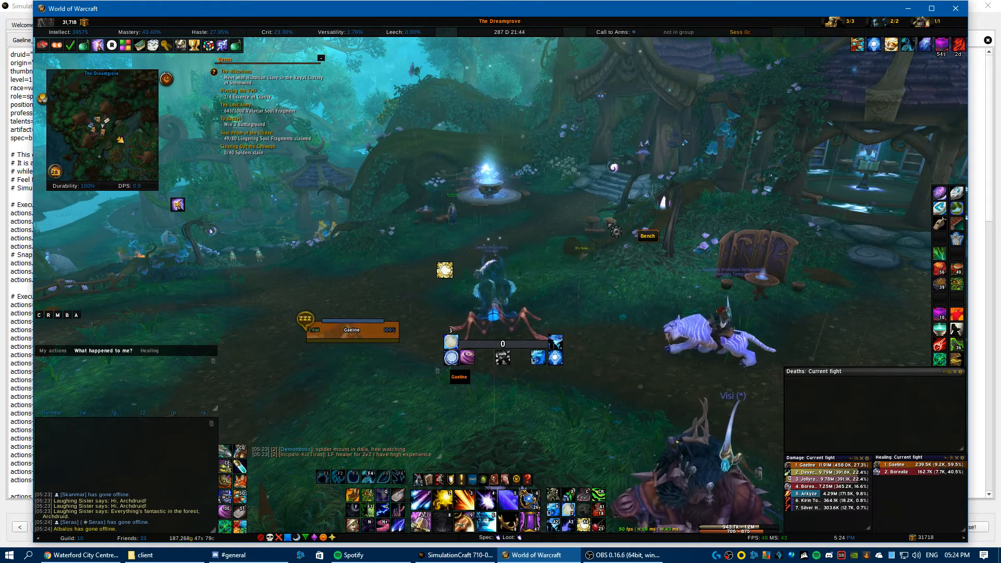
{"action": "key", "text": "Return"}
{"action": "type", "text": "/simc"}
{"action": "key", "text": "Return"}
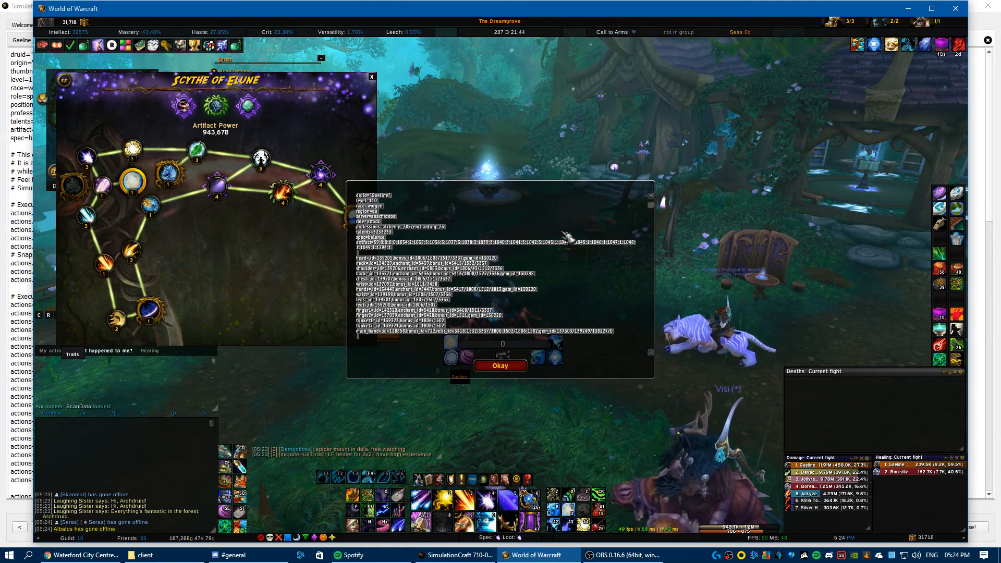
Move the exported profile text window aside, then close it together with the artifact window.
{"action": "left_click_drag", "start_coordinate": [391, 206], "coordinate": [401, 152]}
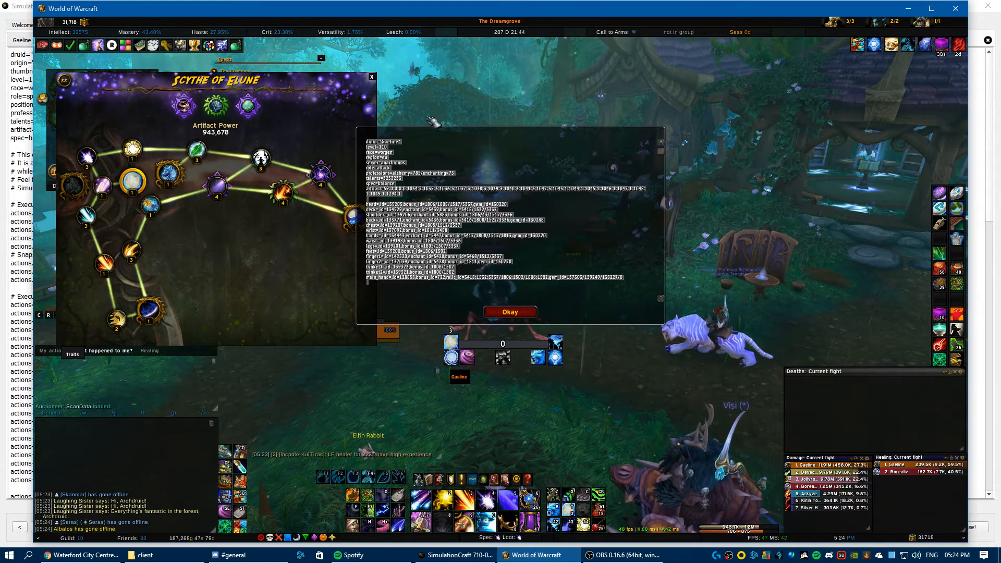
{"action": "left_click", "coordinate": [372, 77]}
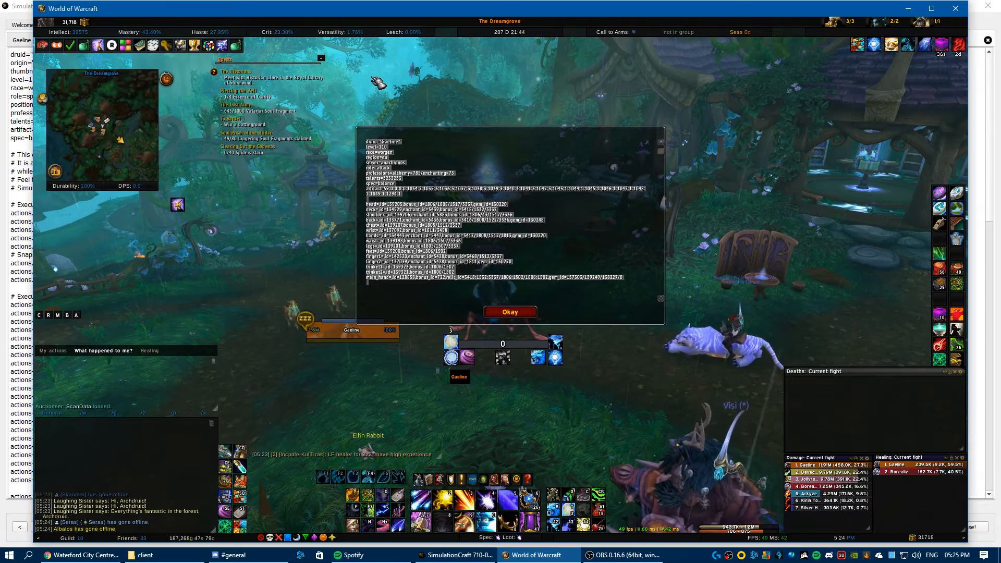
{"action": "left_click", "coordinate": [510, 312]}
Open the character sheet with its equipment sets and swap the first ring for the Dreadful Cyclopean Signet.
{"action": "key", "text": "c"}
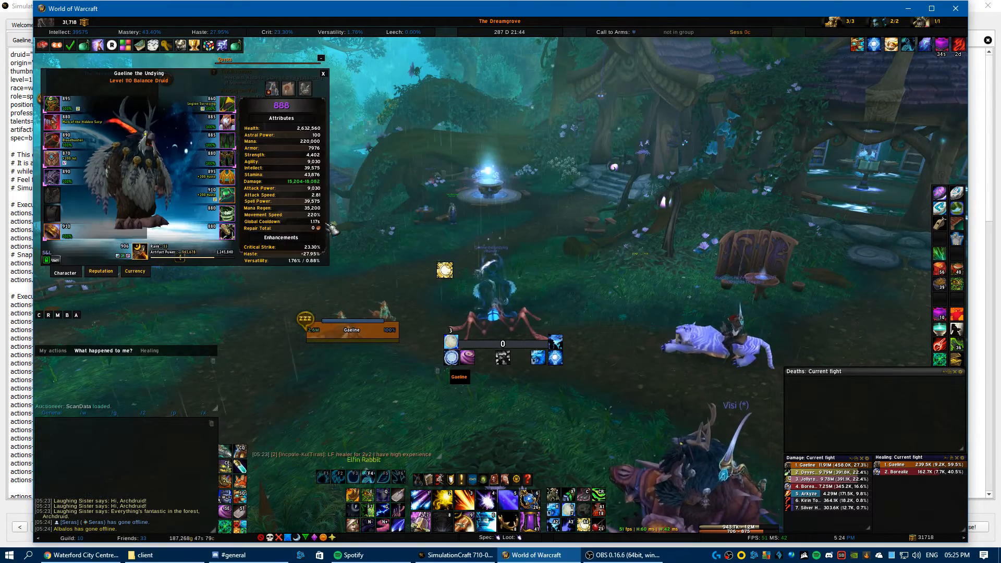
{"action": "left_click", "coordinate": [305, 89]}
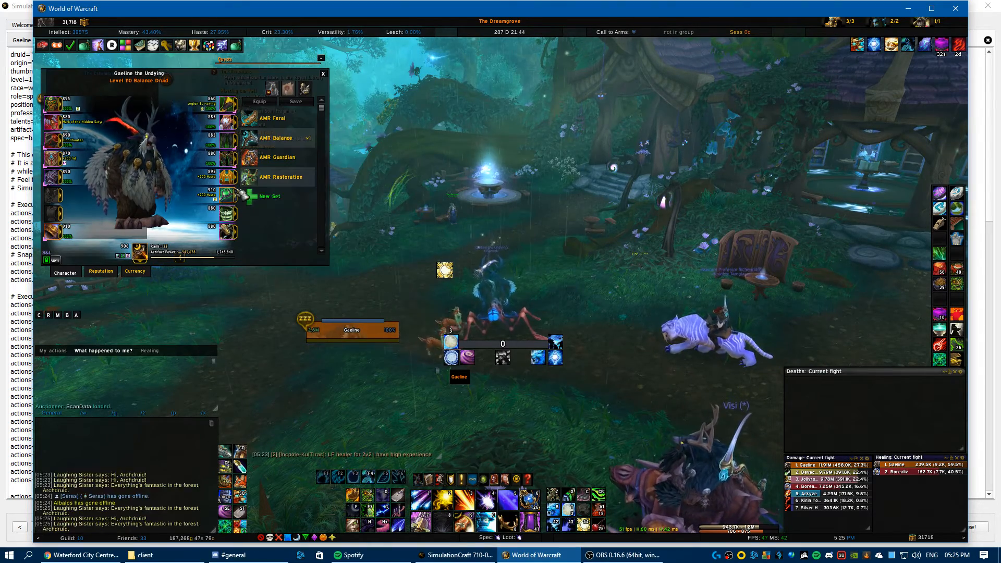
{"action": "mouse_move", "coordinate": [229, 178]}
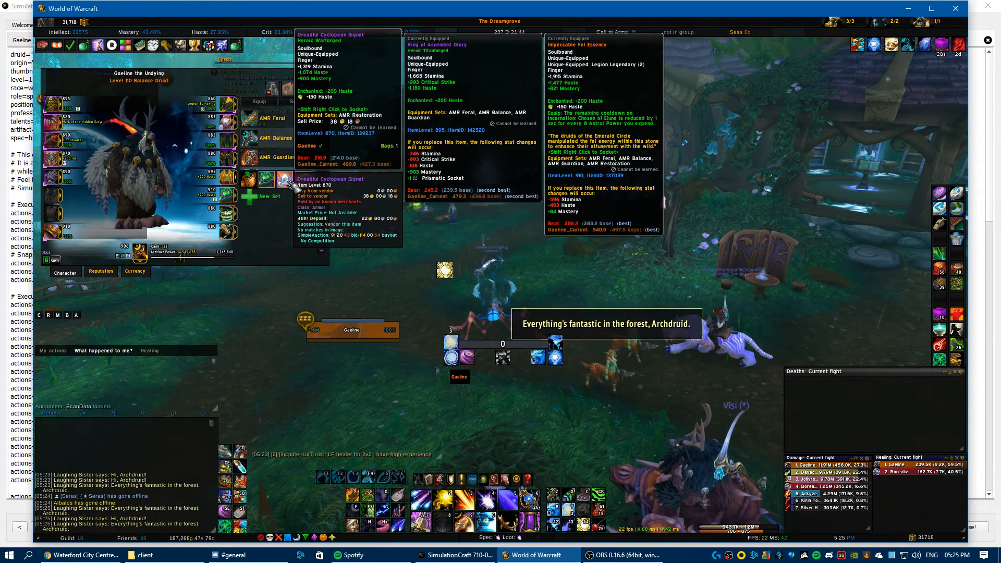
{"action": "left_click", "coordinate": [285, 180]}
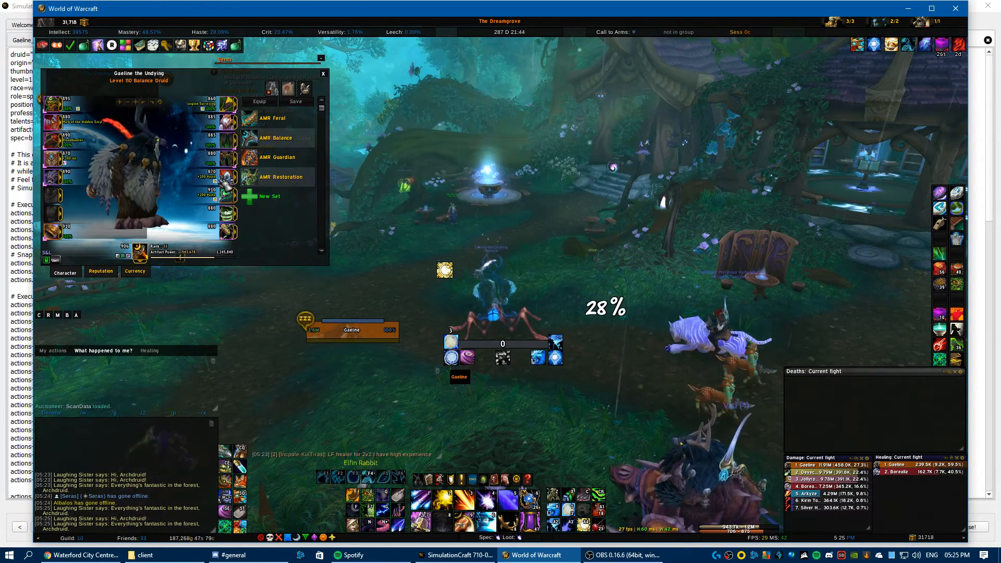
Generate a fresh profile text with /simc, highlight its finger1 line, and copy the entire text.
{"action": "type", "text": "/simc"}
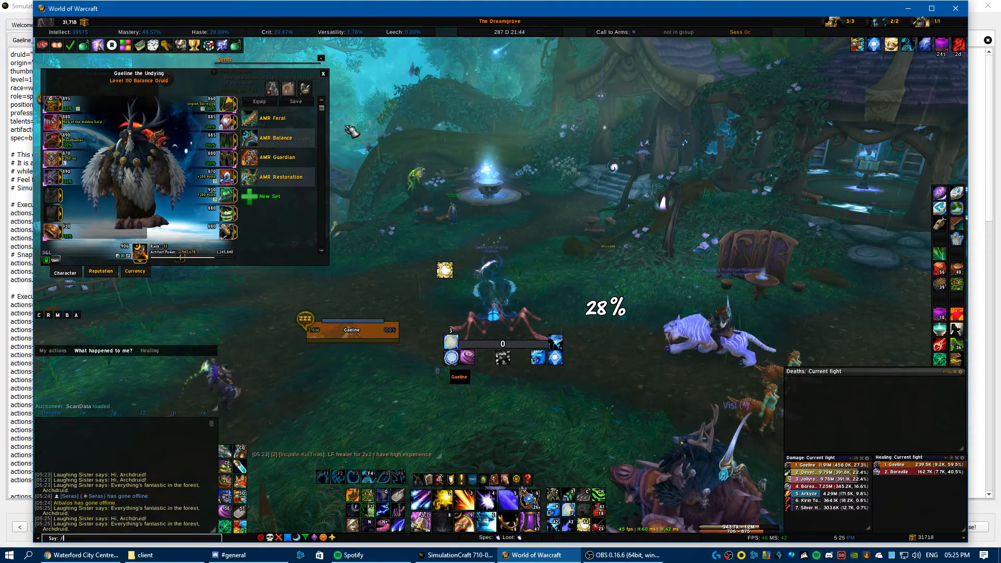
{"action": "key", "text": "Return"}
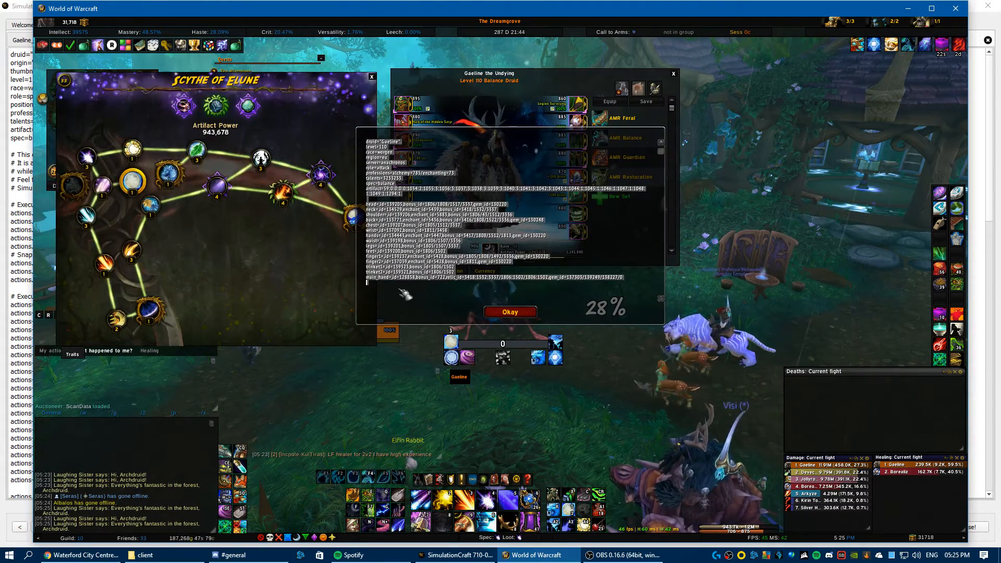
{"action": "left_click_drag", "start_coordinate": [548, 256], "coordinate": [367, 255]}
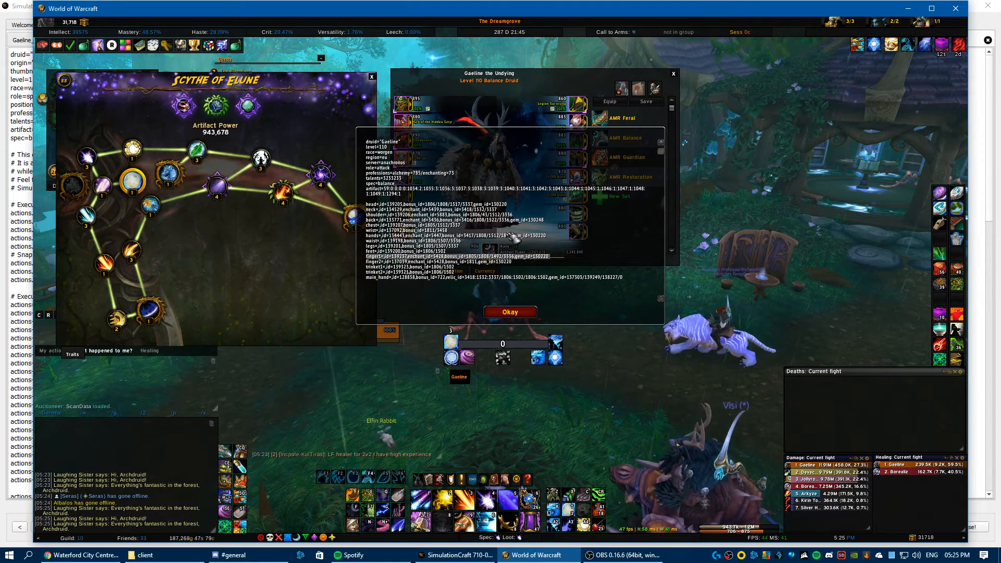
{"action": "key", "text": "ctrl+a"}
{"action": "key", "text": "ctrl+c"}
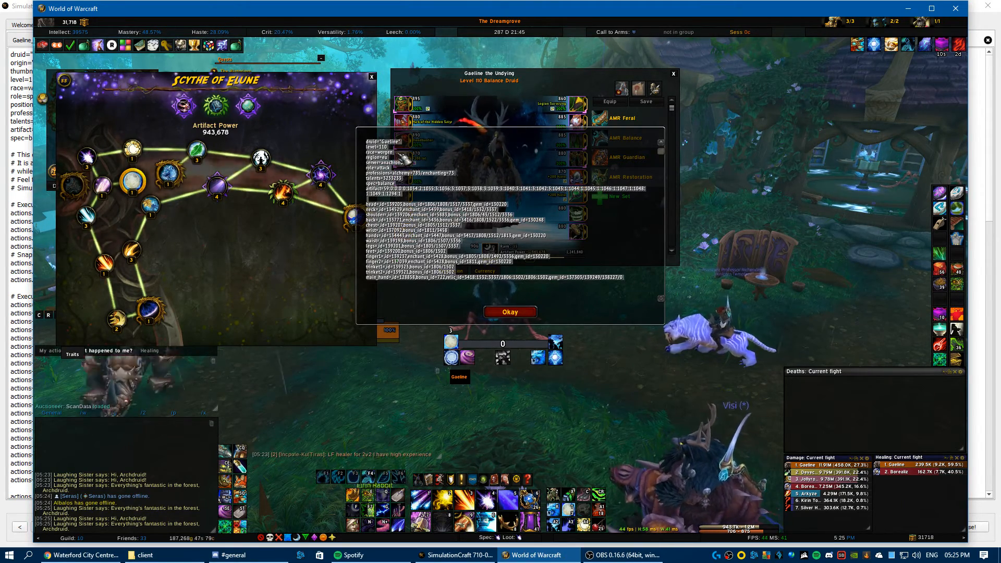
Switch to SimulationCraft and paste the copied profile text on new lines below the active profile's gear summary.
{"action": "key", "text": "alt+Tab"}
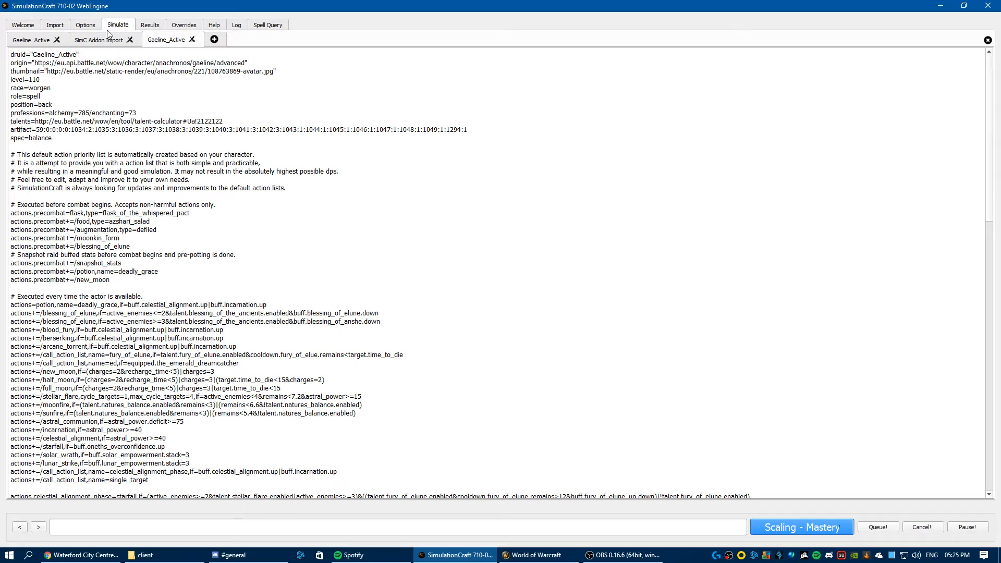
{"action": "scroll", "coordinate": [353, 203], "scroll_direction": "down", "scroll_amount": 20}
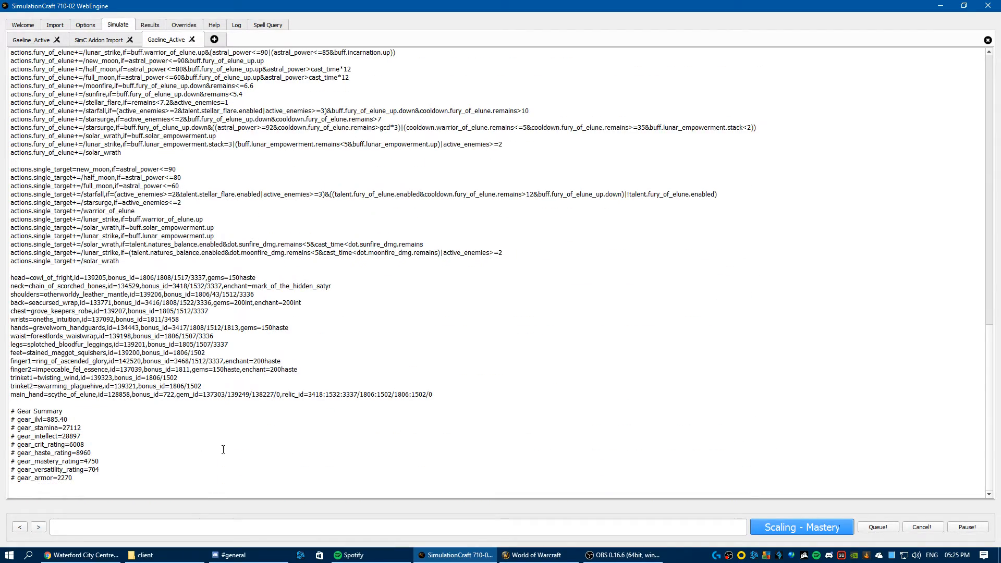
{"action": "key", "text": "Return"}
{"action": "key", "text": "Return"}
{"action": "key", "text": "ctrl+v"}
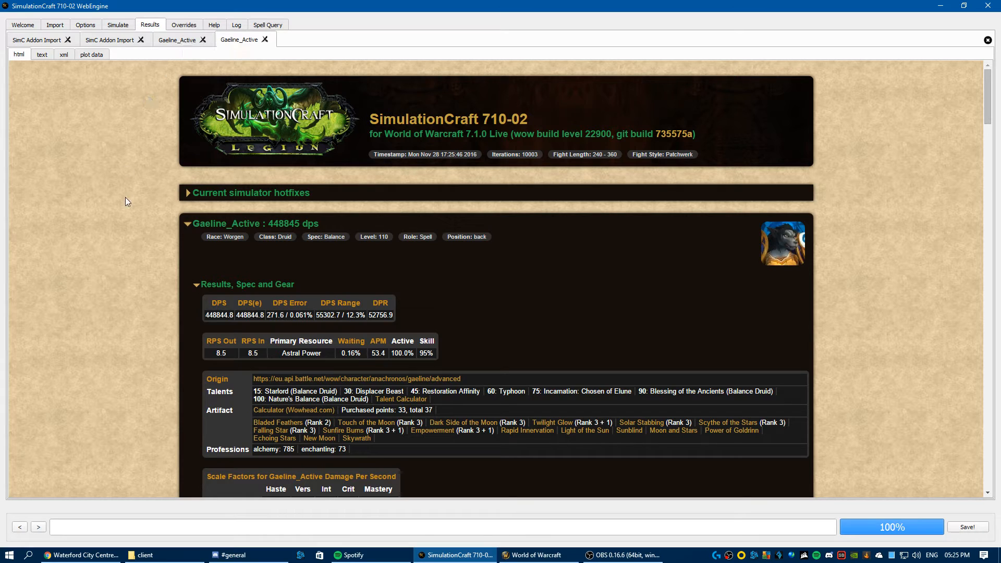
Review the scale factors in the simulation results and select the complete Pawn string for copying.
{"action": "scroll", "coordinate": [151, 236], "scroll_direction": "down", "scroll_amount": 3}
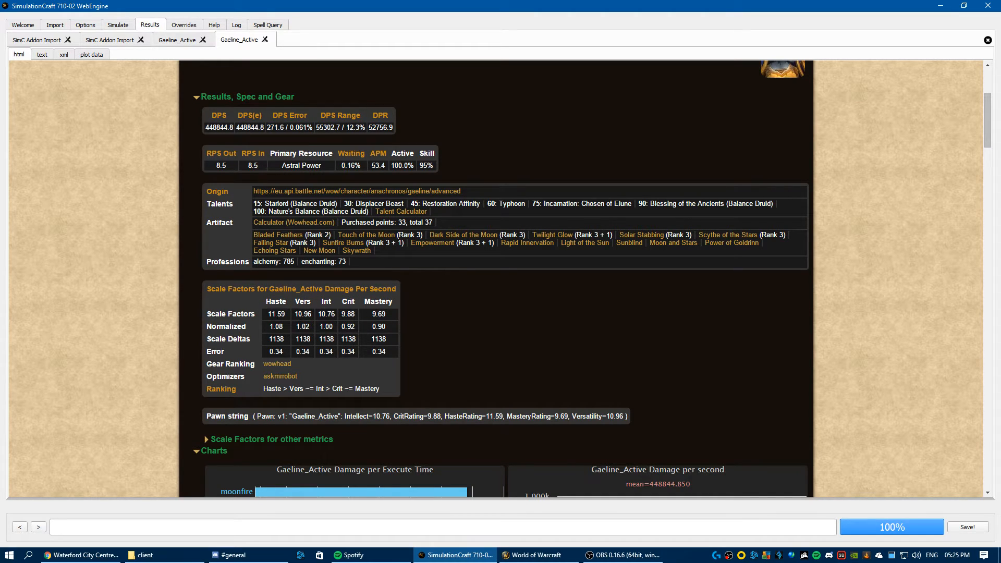
{"action": "left_click_drag", "start_coordinate": [264, 315], "coordinate": [270, 314]}
{"action": "left_click_drag", "start_coordinate": [205, 416], "coordinate": [258, 413]}
{"action": "left_click", "coordinate": [625, 416]}
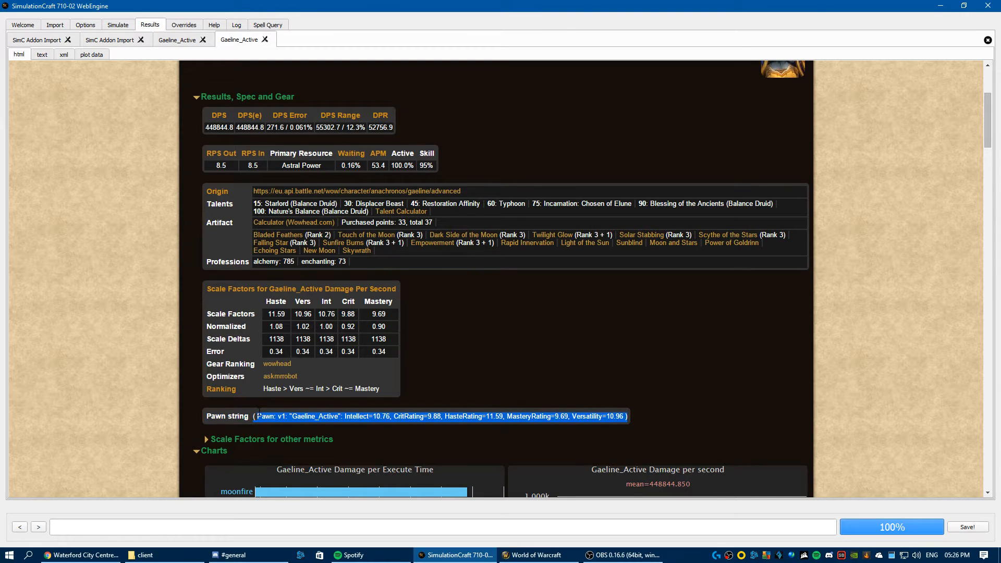
{"action": "triple_click", "coordinate": [253, 415]}
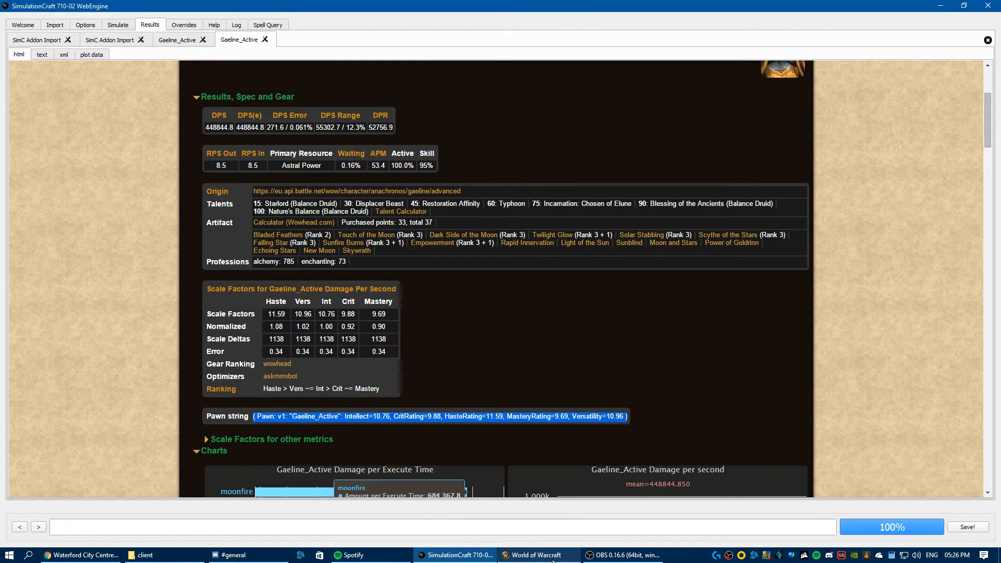
Switch to World of Warcraft, close the exported profile text, and open Pawn's scale management page.
{"action": "left_click", "coordinate": [531, 554]}
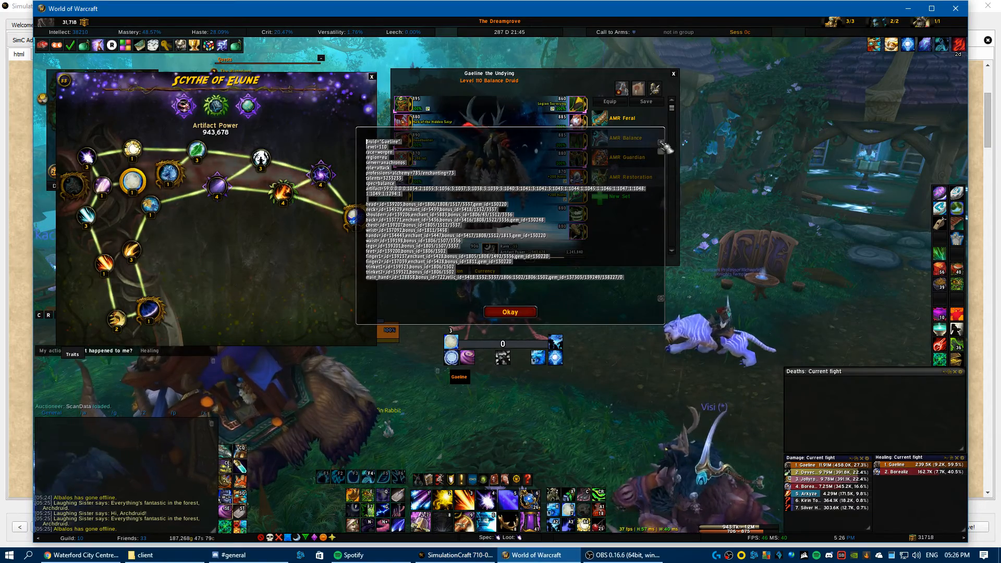
{"action": "left_click", "coordinate": [518, 314]}
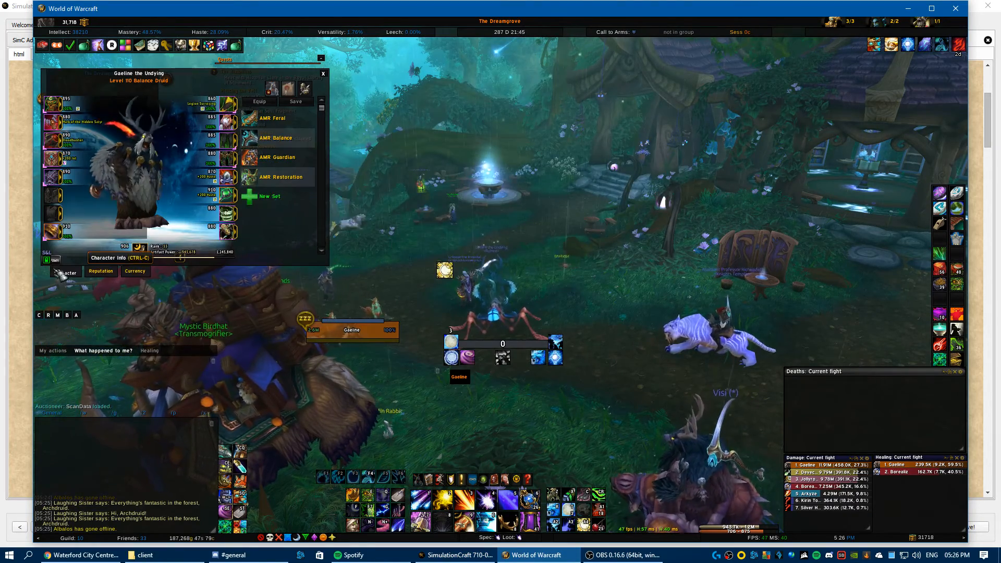
{"action": "left_click", "coordinate": [55, 259]}
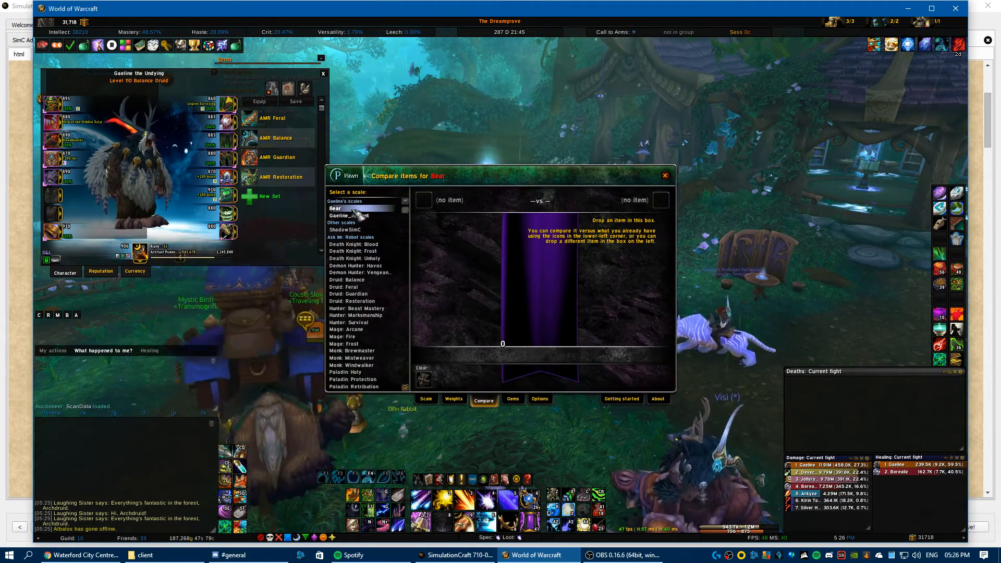
{"action": "left_click", "coordinate": [453, 398]}
{"action": "left_click", "coordinate": [426, 400]}
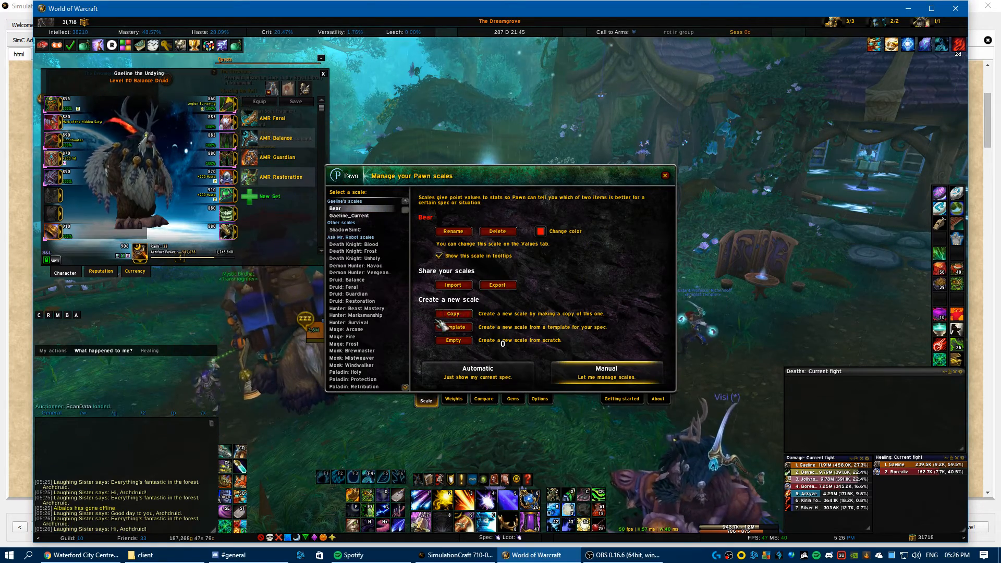
Try importing the copied Pawn string as a new scale.
{"action": "left_click", "coordinate": [461, 287]}
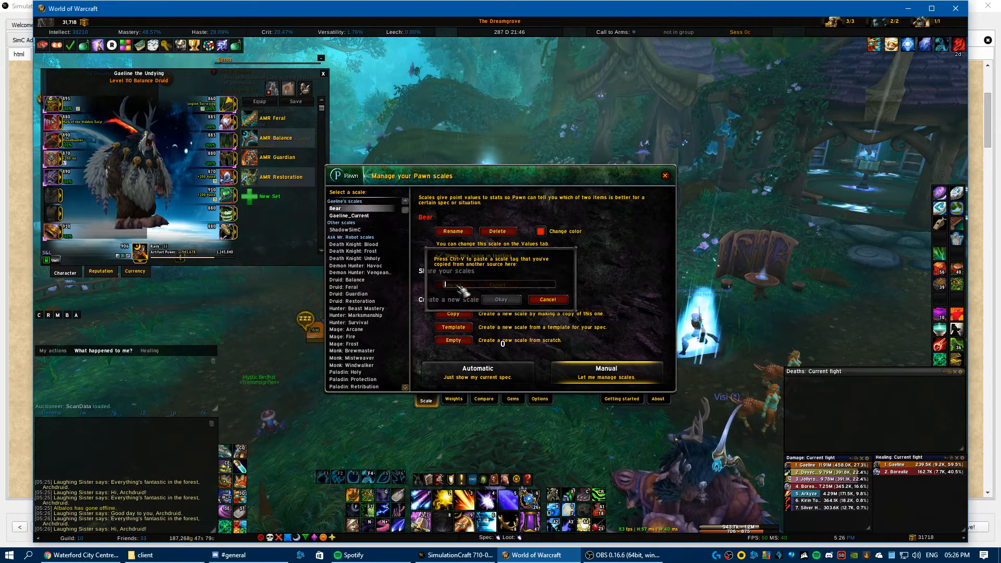
{"action": "key", "text": "ctrl+v"}
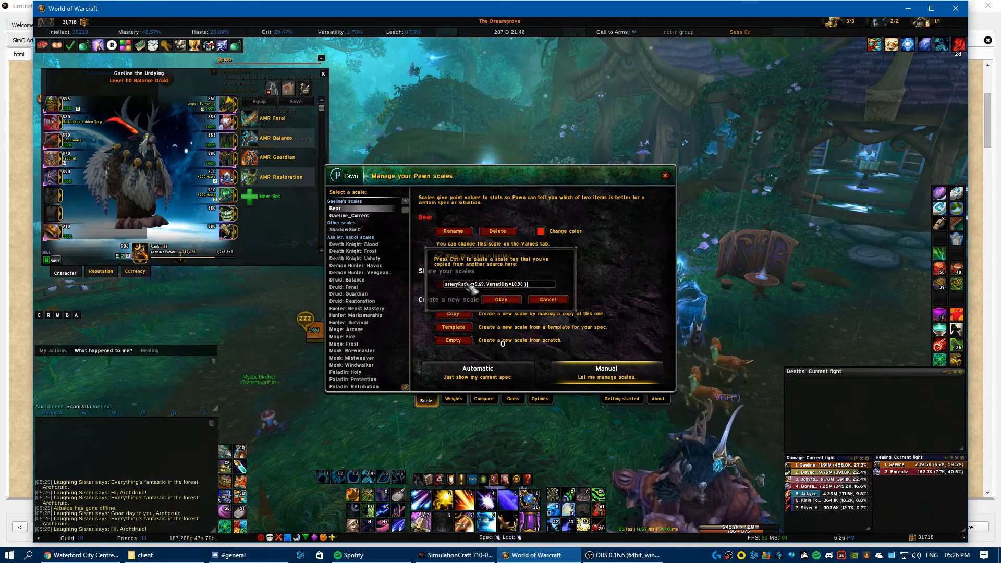
{"action": "left_click", "coordinate": [547, 299]}
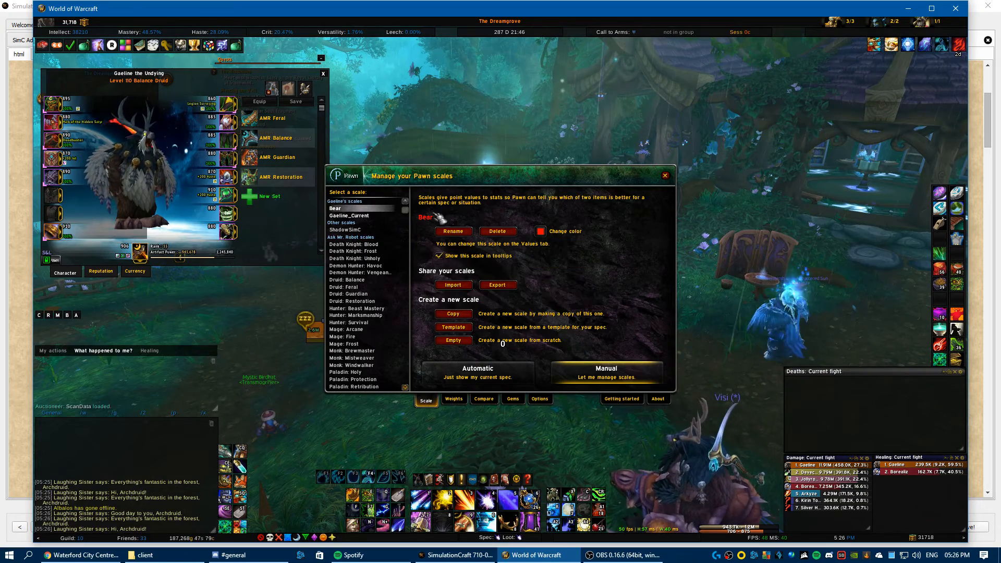
Examine the stat weights of the druid's current Pawn scale and the scale values of the equipped first ring.
{"action": "left_click", "coordinate": [352, 215]}
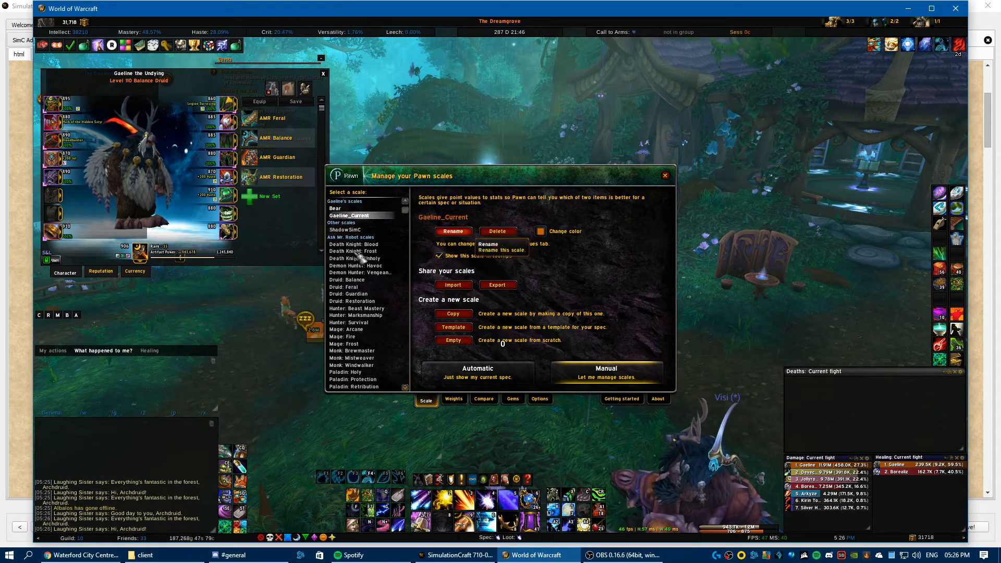
{"action": "left_click", "coordinate": [454, 398]}
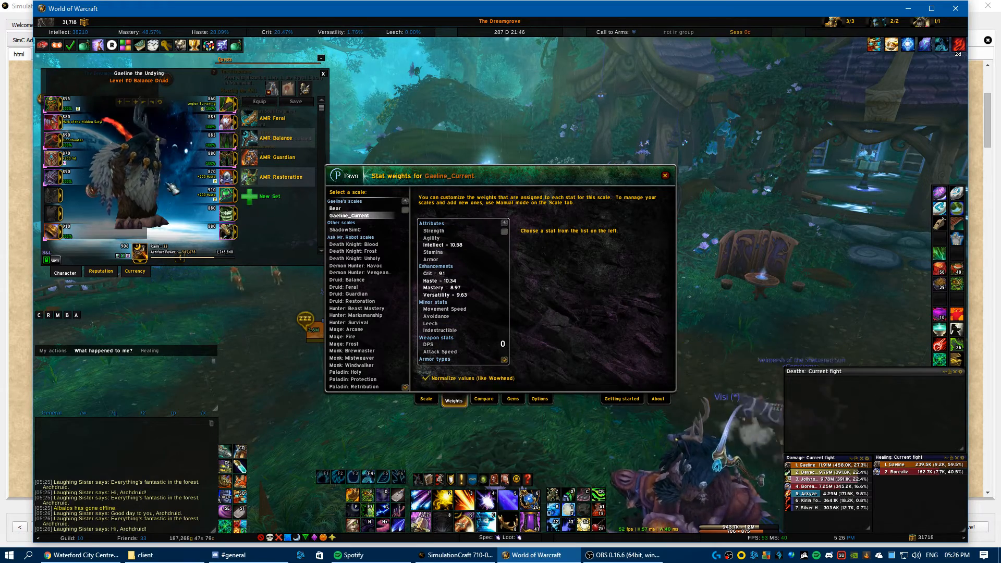
{"action": "mouse_move", "coordinate": [232, 179]}
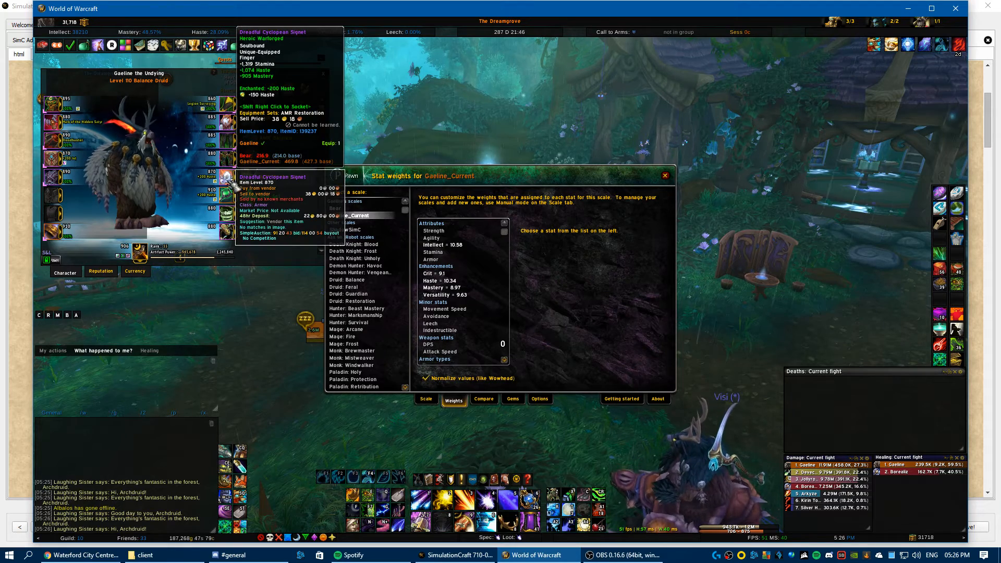
Link the Impeccable Fel Essence ring in chat and open its item details over the Pawn window.
{"action": "type", "text": "/"}
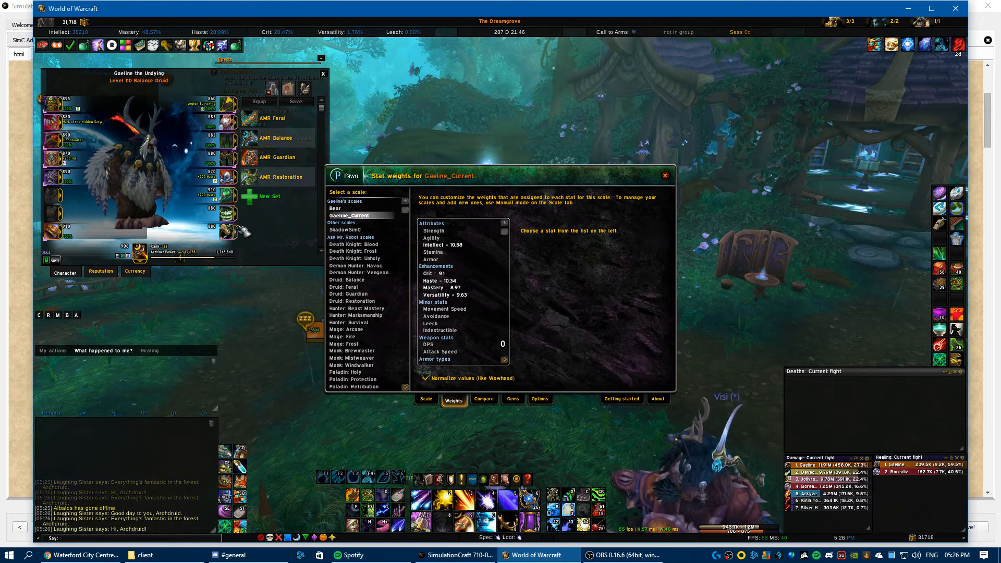
{"action": "key", "text": "Return"}
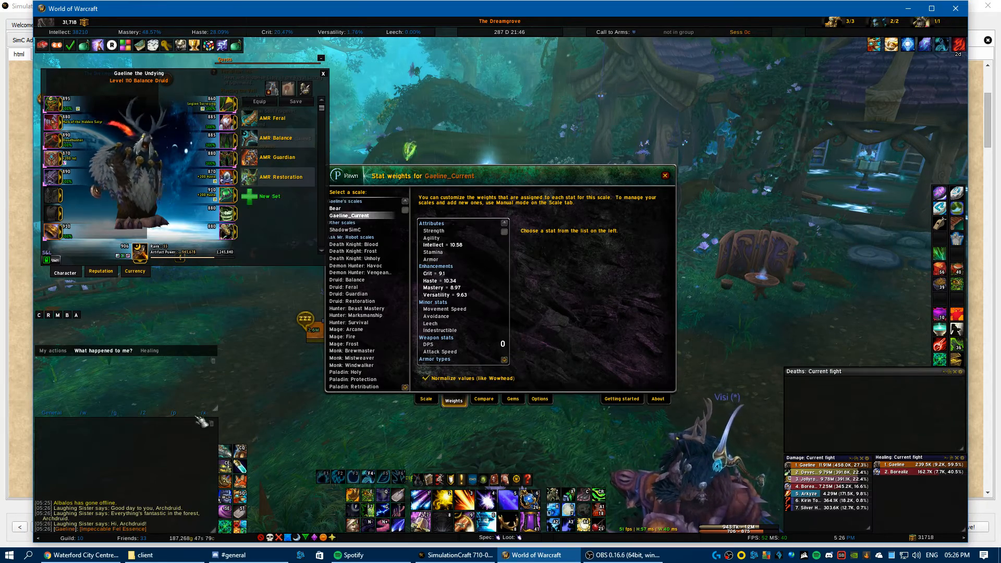
{"action": "left_click", "coordinate": [112, 529]}
{"action": "left_click_drag", "start_coordinate": [365, 365], "coordinate": [526, 376]}
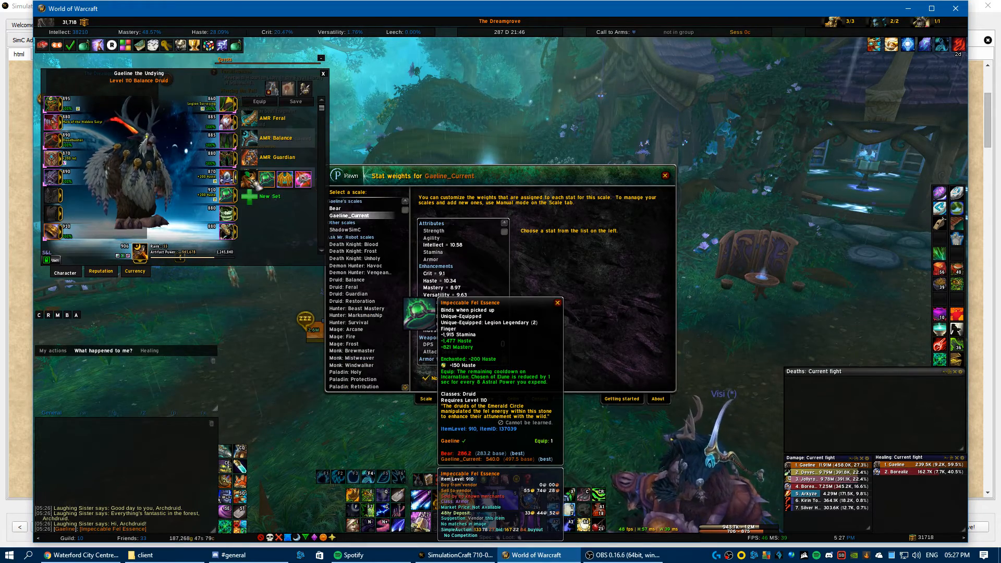
Equip the Ring of Ascended Glory in the first ring slot and close the Pawn window.
{"action": "mouse_move", "coordinate": [287, 179]}
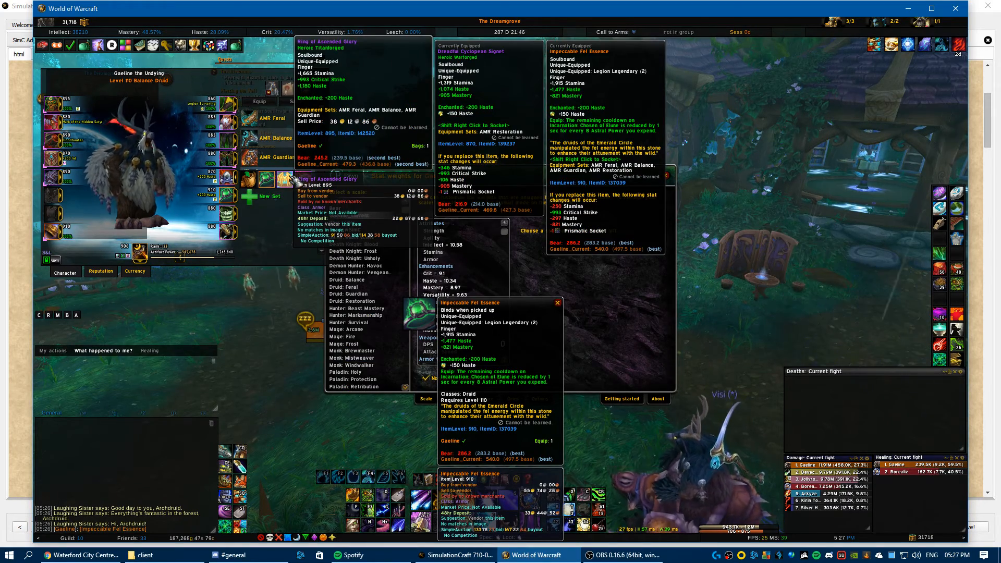
{"action": "left_click", "coordinate": [287, 179]}
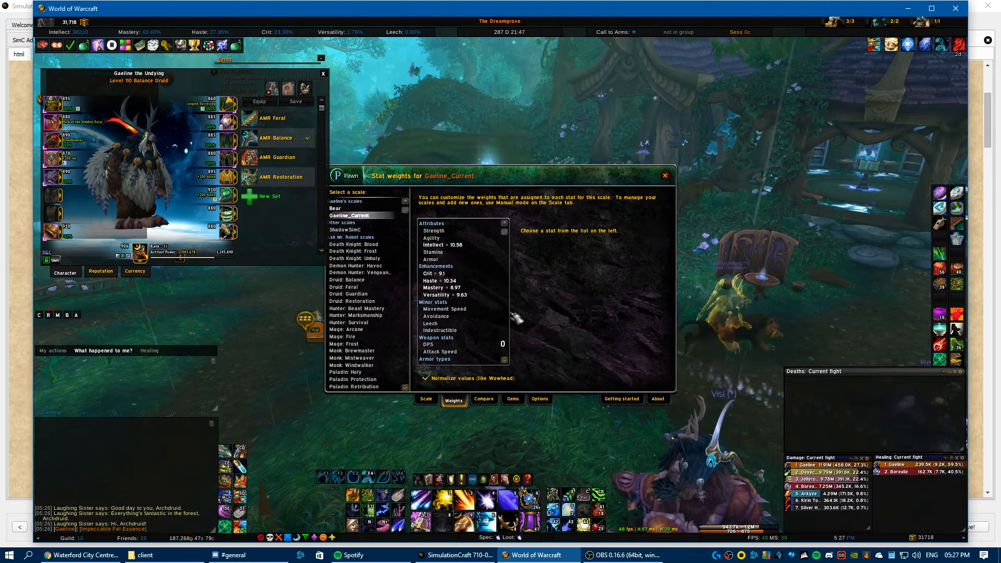
{"action": "left_click", "coordinate": [665, 175]}
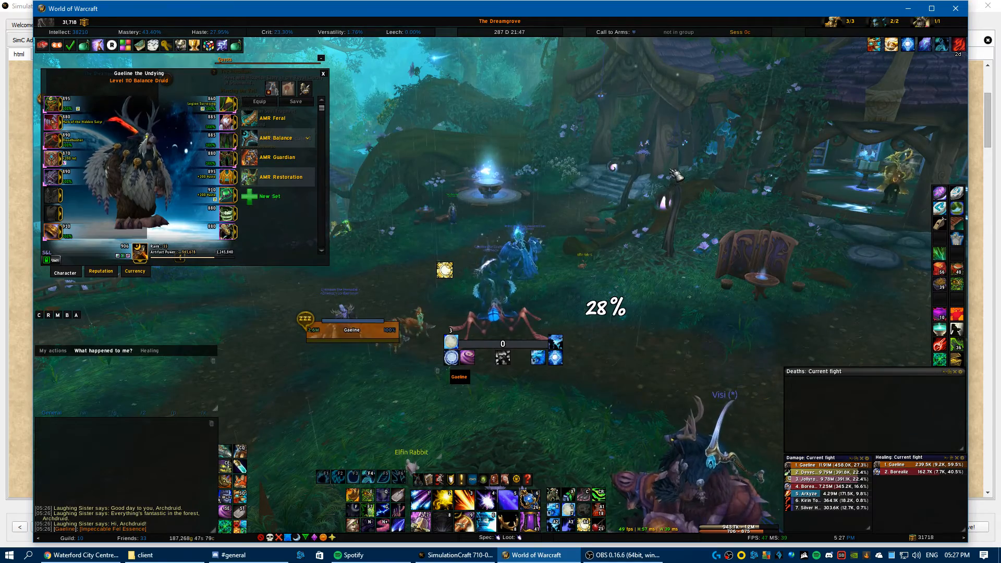
Open the character's backpack, then switch briefly to the browser and SimulationCraft before returning to World of Warcraft.
{"action": "key", "text": "b"}
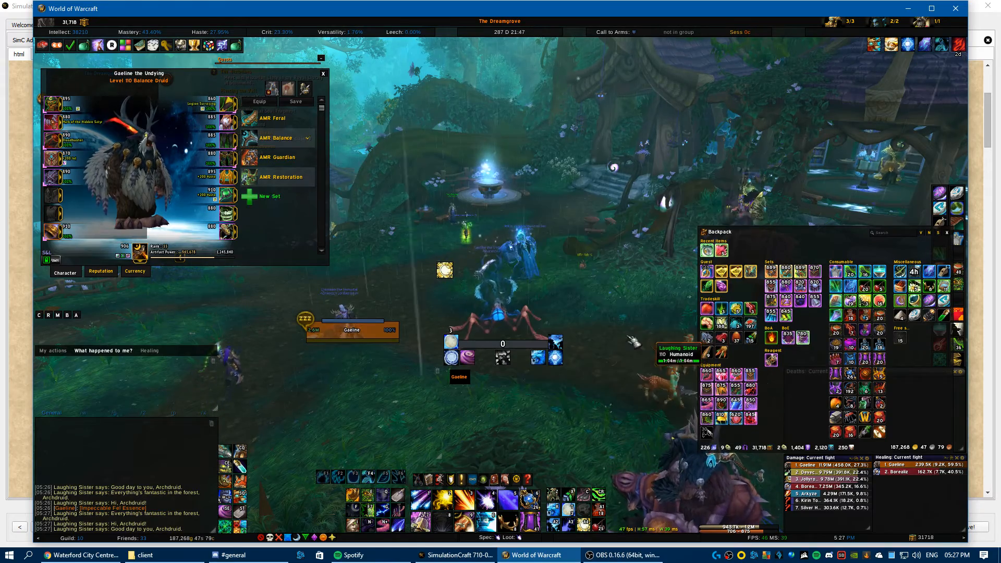
{"action": "left_click", "coordinate": [81, 555]}
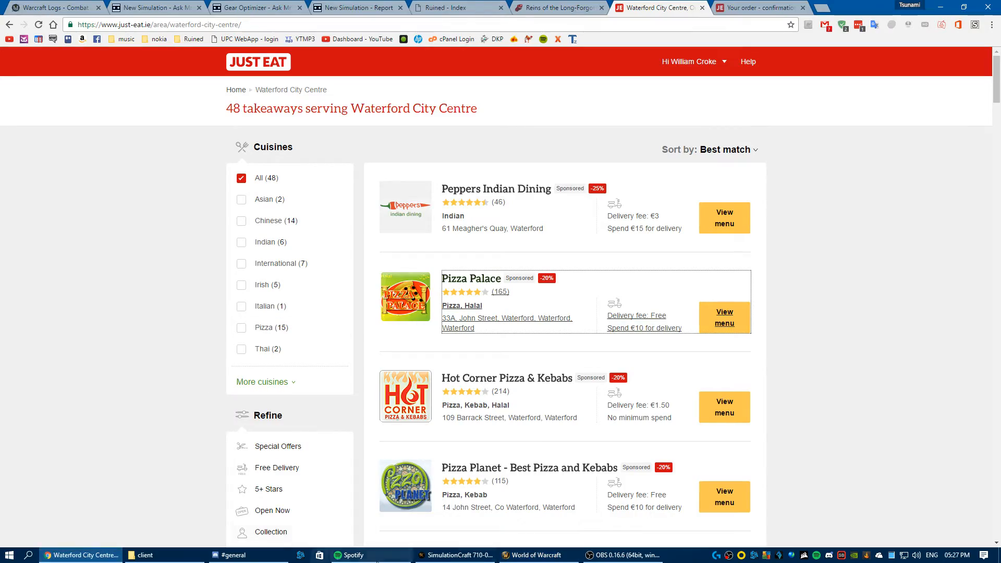
{"action": "left_click", "coordinate": [456, 555]}
{"action": "left_click", "coordinate": [535, 554]}
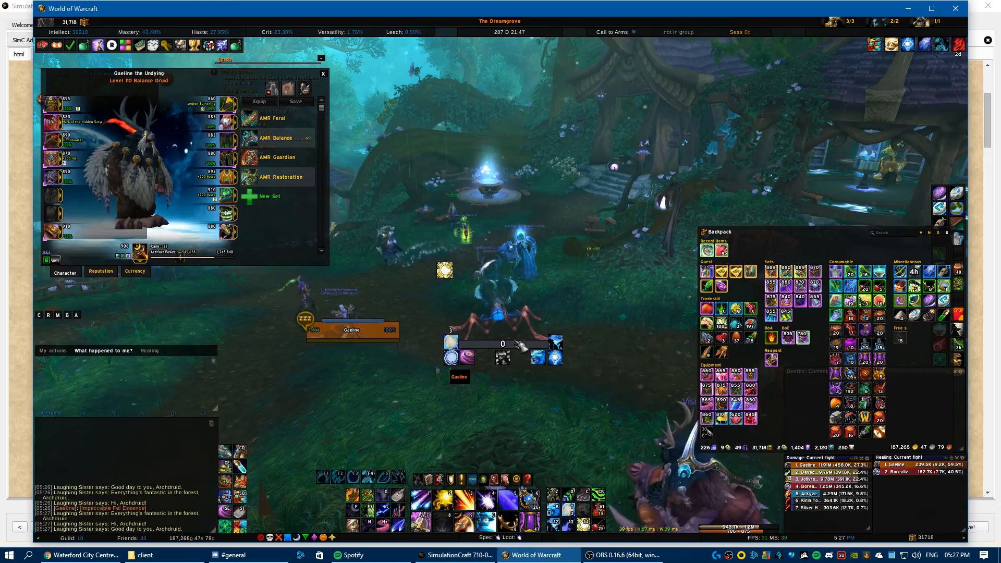
Switch to SimulationCraft, check that scaling is disabled, and simulate the active and lesser-ring druid profiles together.
{"action": "key", "text": "alt+Tab"}
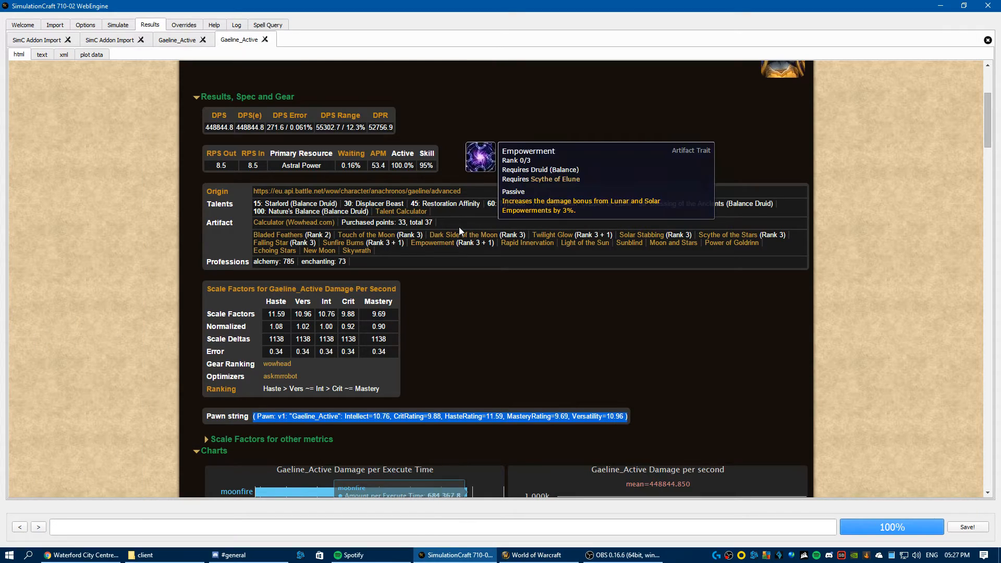
{"action": "left_click", "coordinate": [117, 25]}
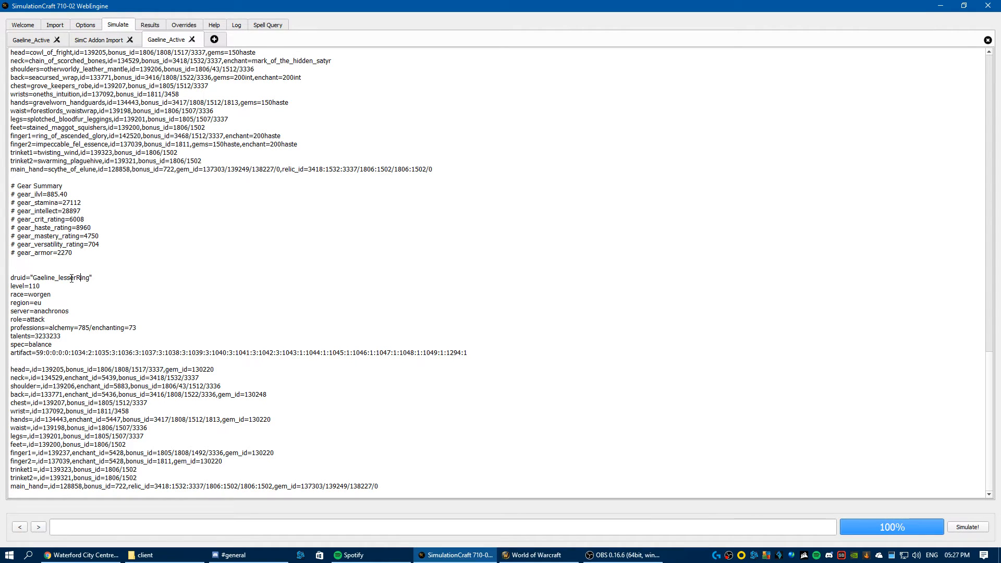
{"action": "left_click", "coordinate": [83, 26]}
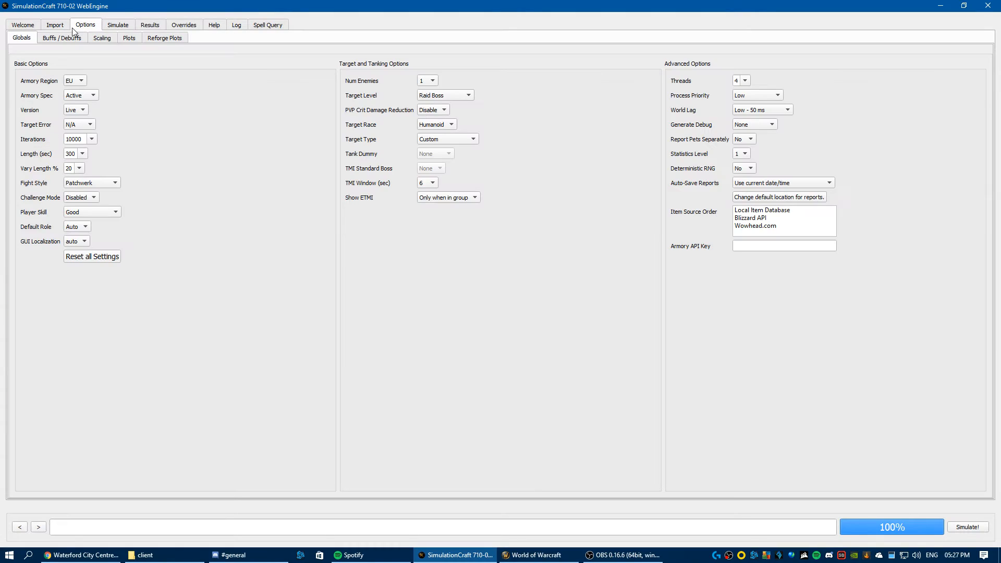
{"action": "left_click", "coordinate": [101, 41]}
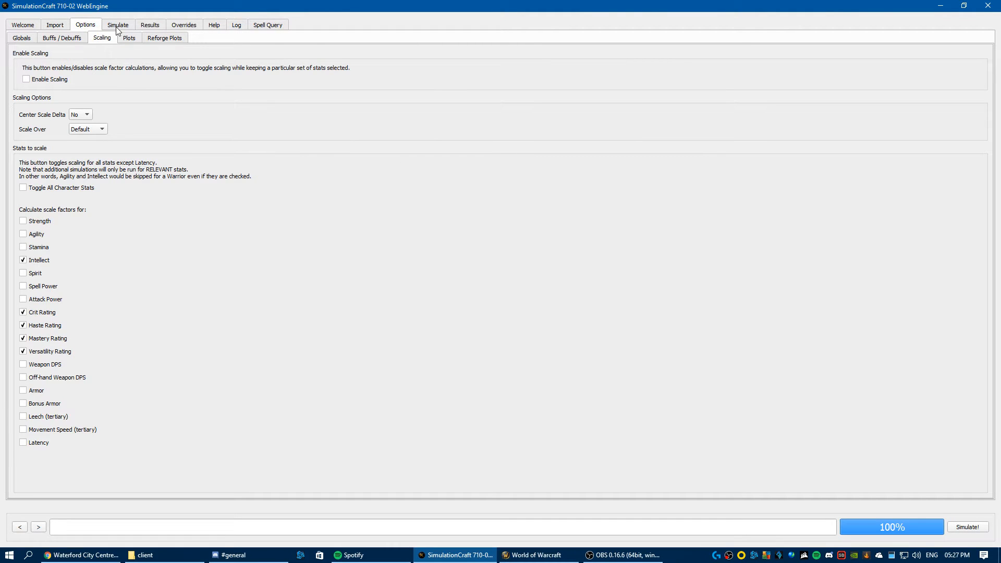
{"action": "left_click", "coordinate": [117, 26]}
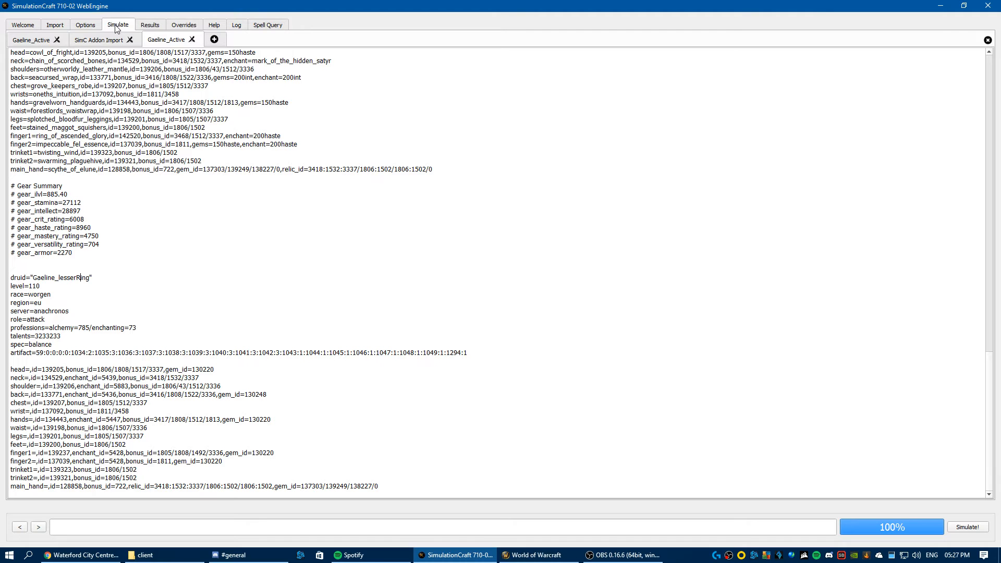
{"action": "left_click", "coordinate": [958, 531]}
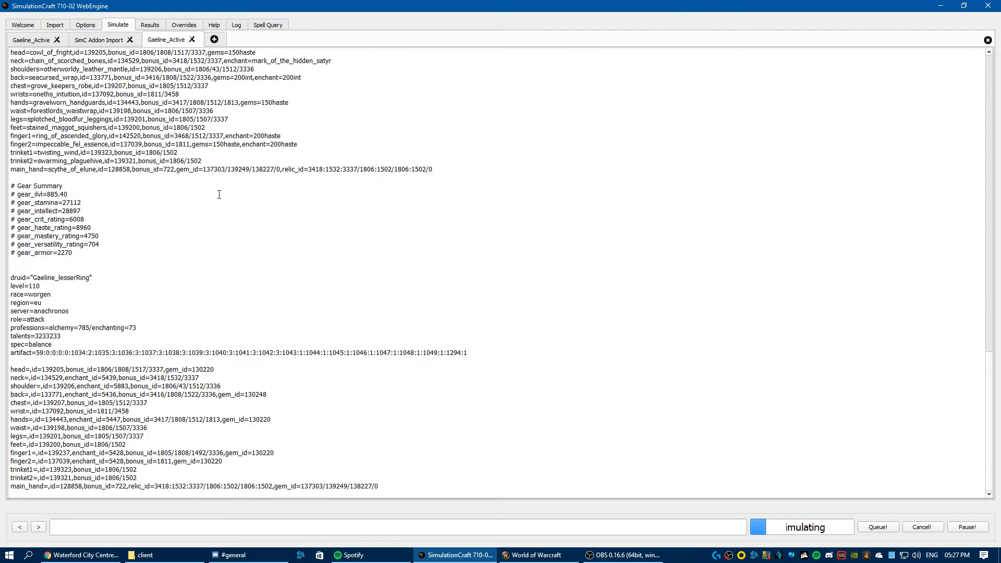
{"action": "mouse_move", "coordinate": [802, 533]}
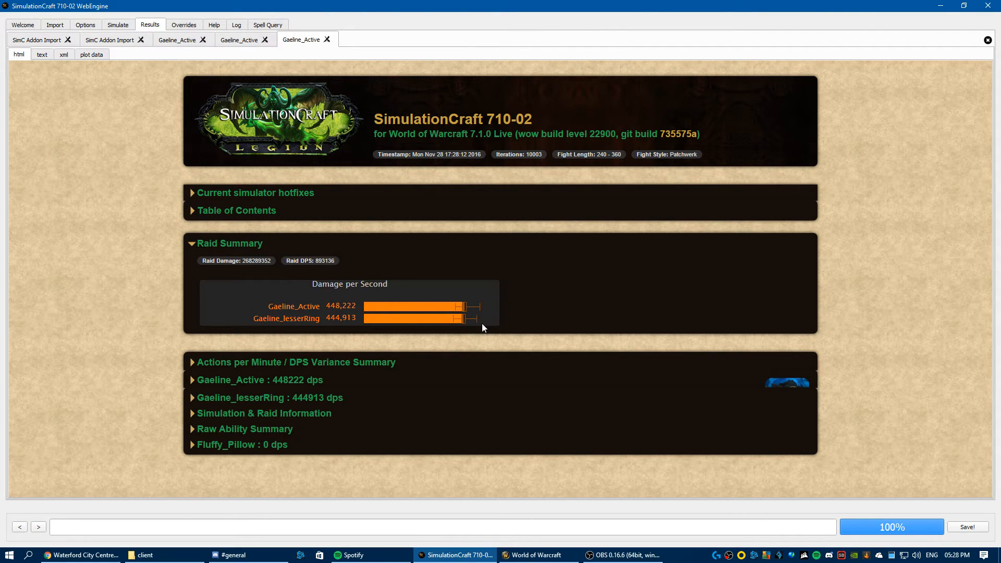
{"action": "mouse_move", "coordinate": [474, 323]}
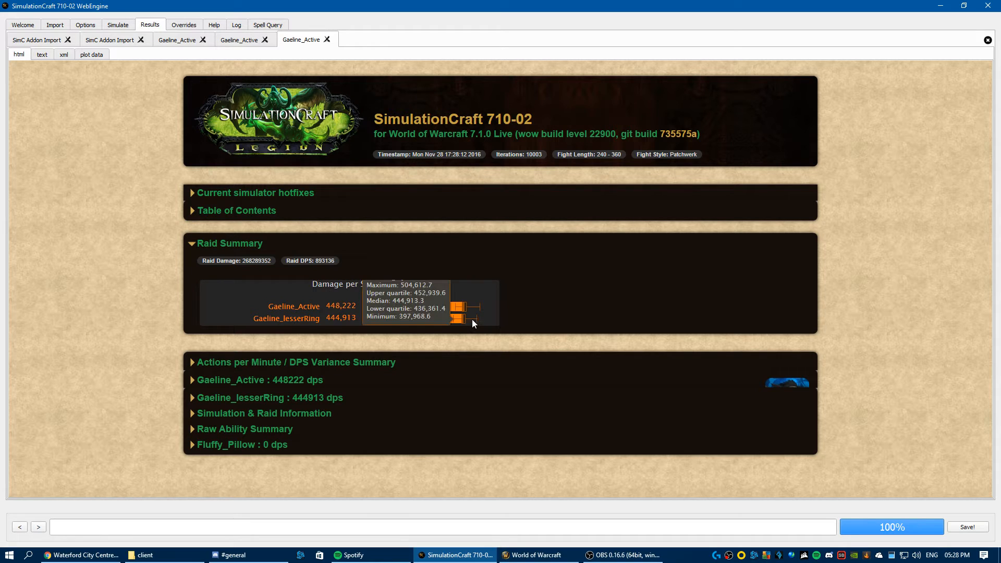
Review the available iteration counts in the global options, keeping 10000, and return to the two profiles' DPS comparison.
{"action": "left_click", "coordinate": [117, 24]}
{"action": "left_click", "coordinate": [85, 24]}
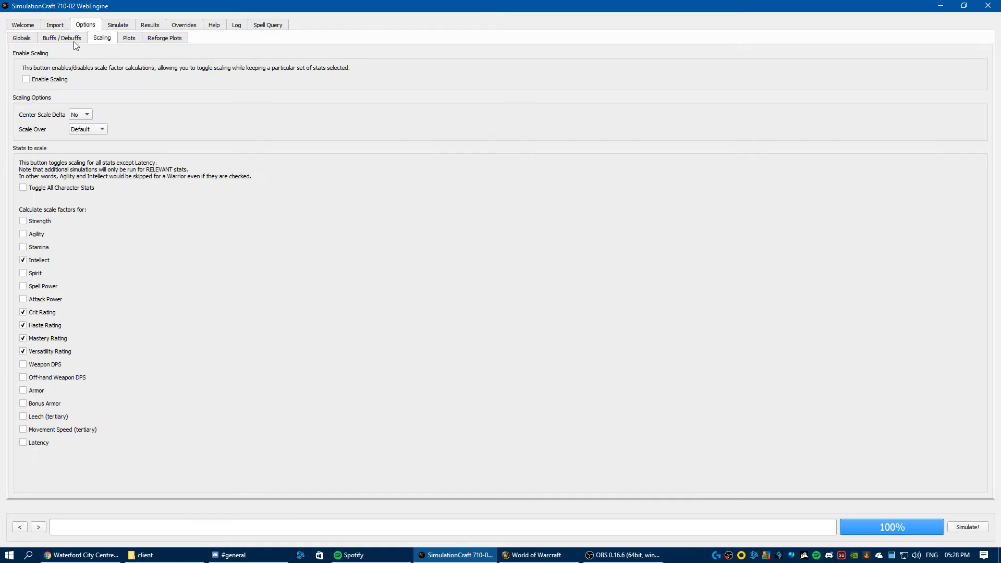
{"action": "left_click", "coordinate": [22, 37]}
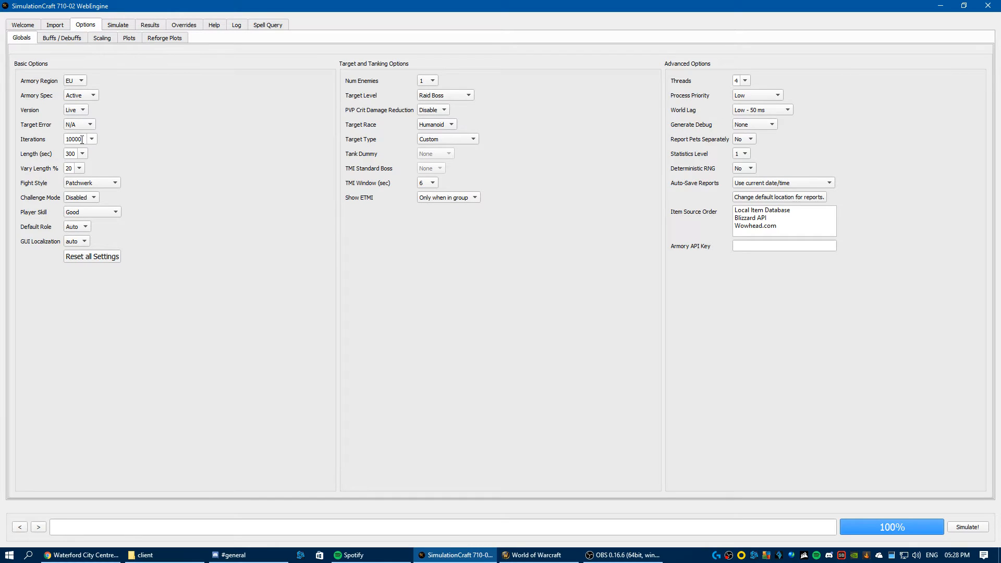
{"action": "left_click", "coordinate": [91, 139]}
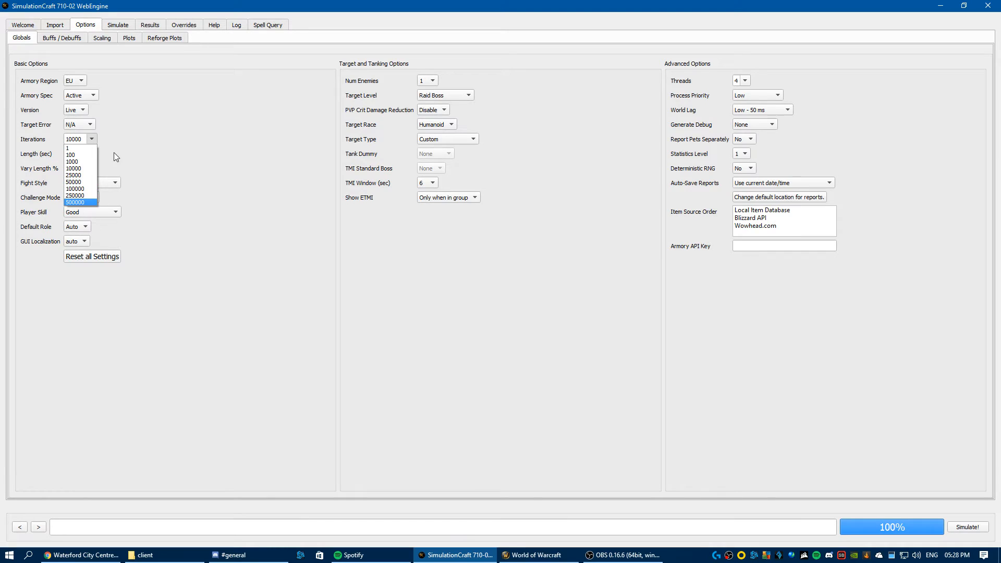
{"action": "left_click", "coordinate": [100, 139]}
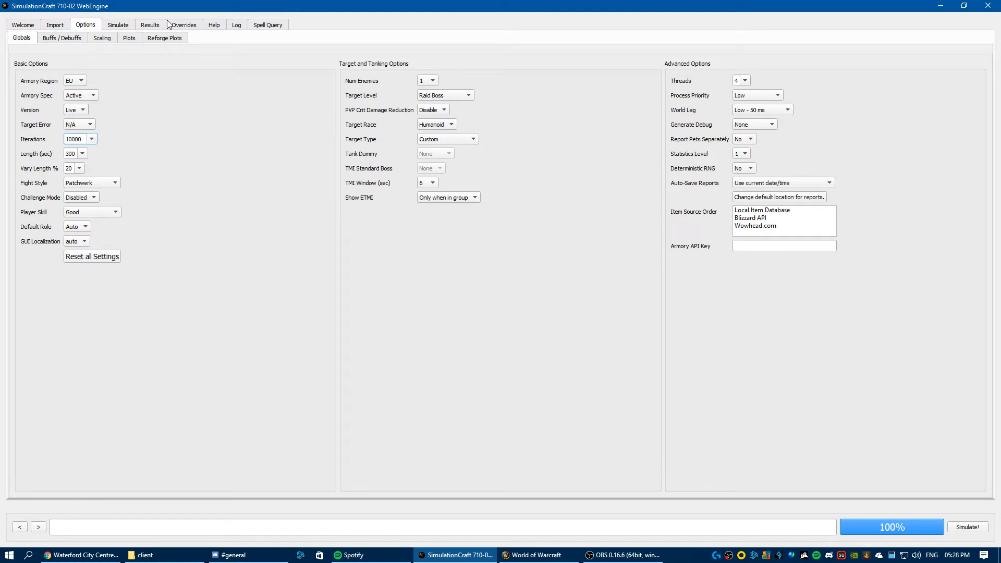
{"action": "left_click", "coordinate": [149, 25]}
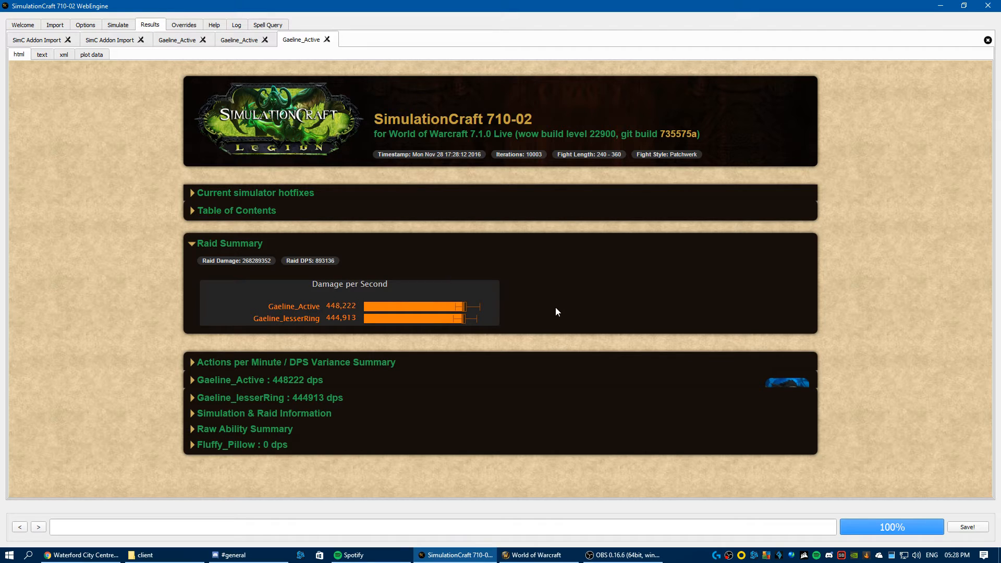
{"action": "mouse_move", "coordinate": [461, 309]}
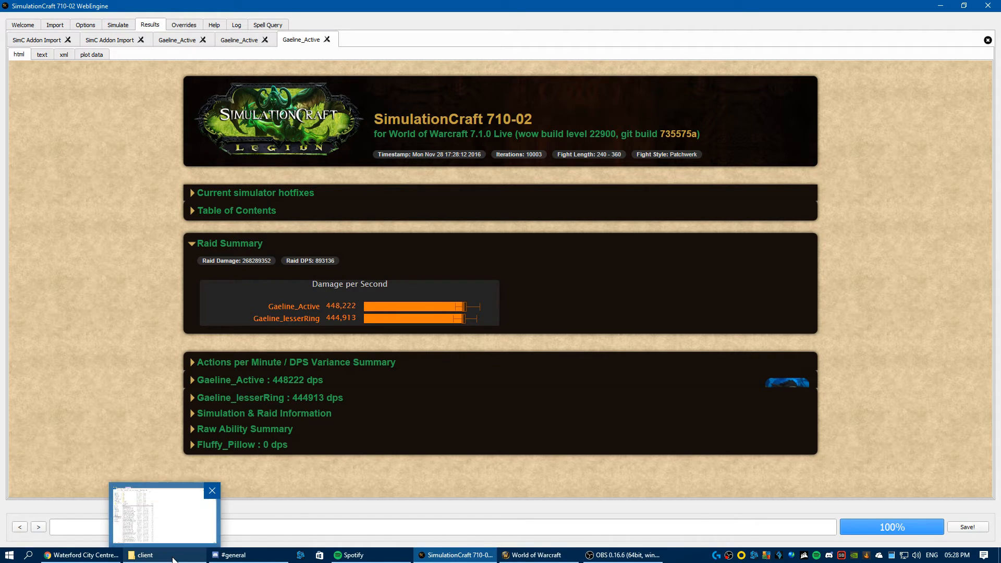
Switch to the client folder in File Explorer, launch the amr application and reposition its console window.
{"action": "left_click", "coordinate": [173, 558]}
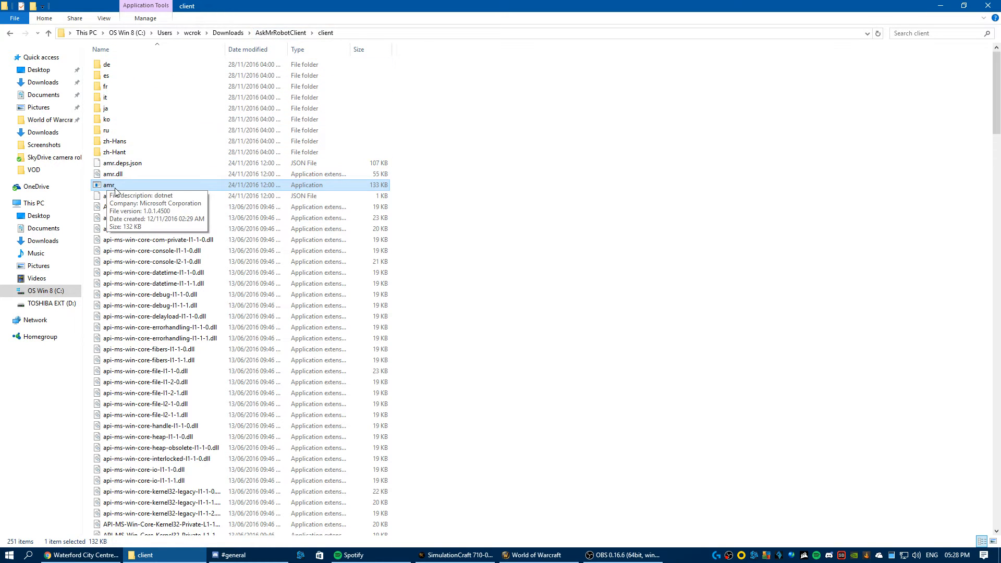
{"action": "double_click", "coordinate": [115, 188]}
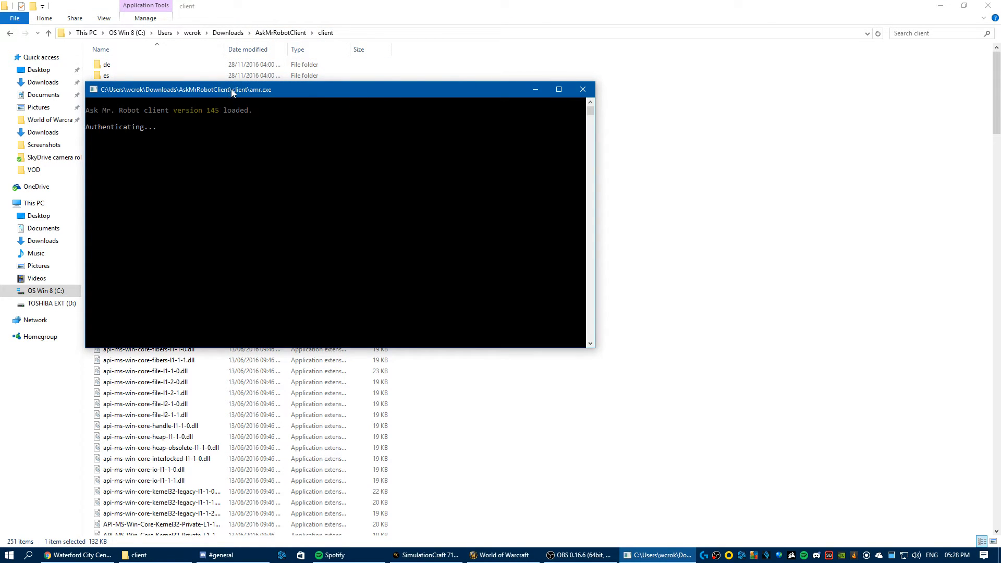
{"action": "left_click_drag", "start_coordinate": [230, 89], "coordinate": [303, 58]}
Switch to the browser and close the three tabs after the Ruined forum index.
{"action": "left_click", "coordinate": [81, 555]}
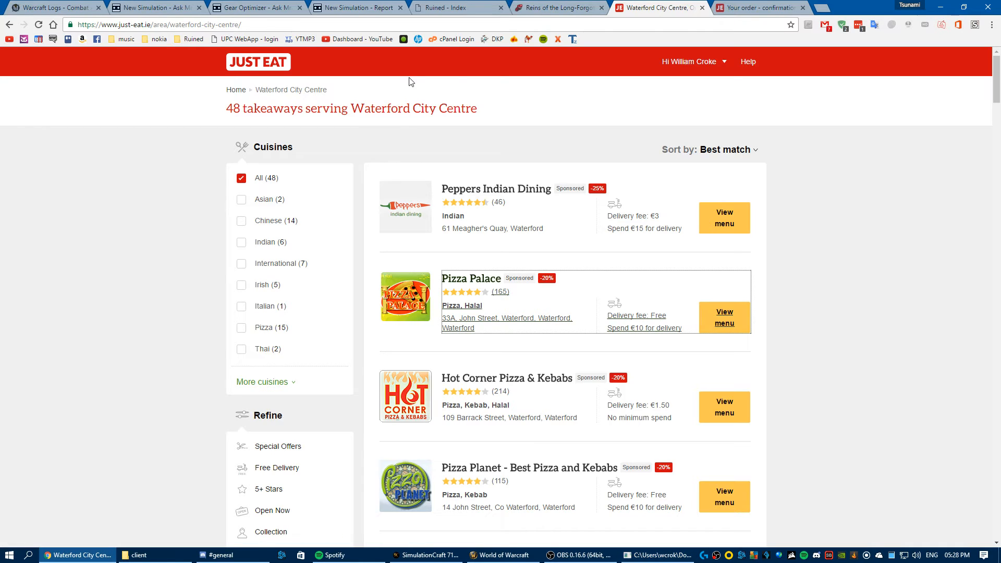
{"action": "left_click", "coordinate": [570, 7]}
{"action": "left_click", "coordinate": [569, 8]}
{"action": "left_click", "coordinate": [570, 7]}
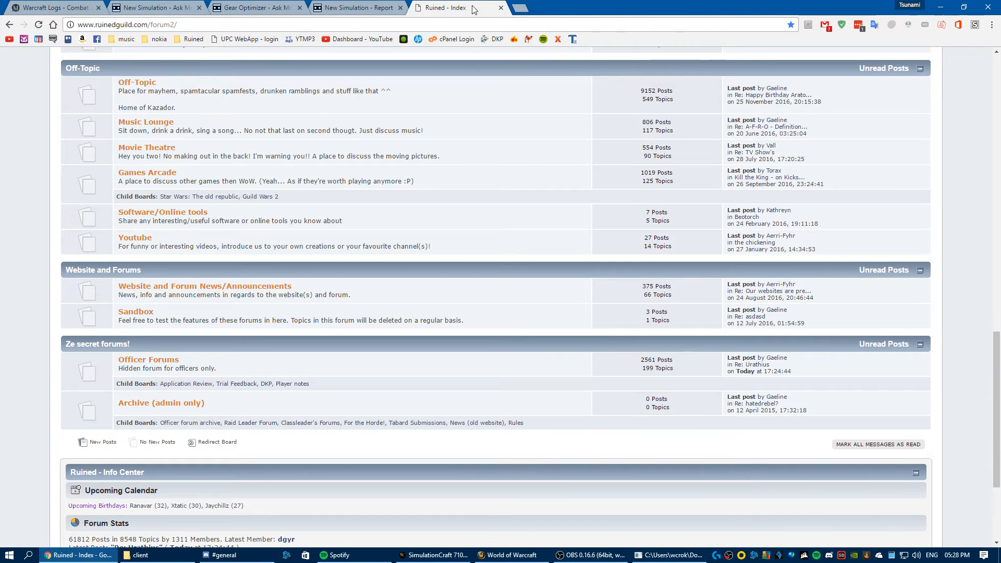
Load the Ask Mr. Robot site in a new tab and open its Run a Simulation page.
{"action": "left_click", "coordinate": [520, 8]}
{"action": "type", "text": "as"}
{"action": "key", "text": "Return"}
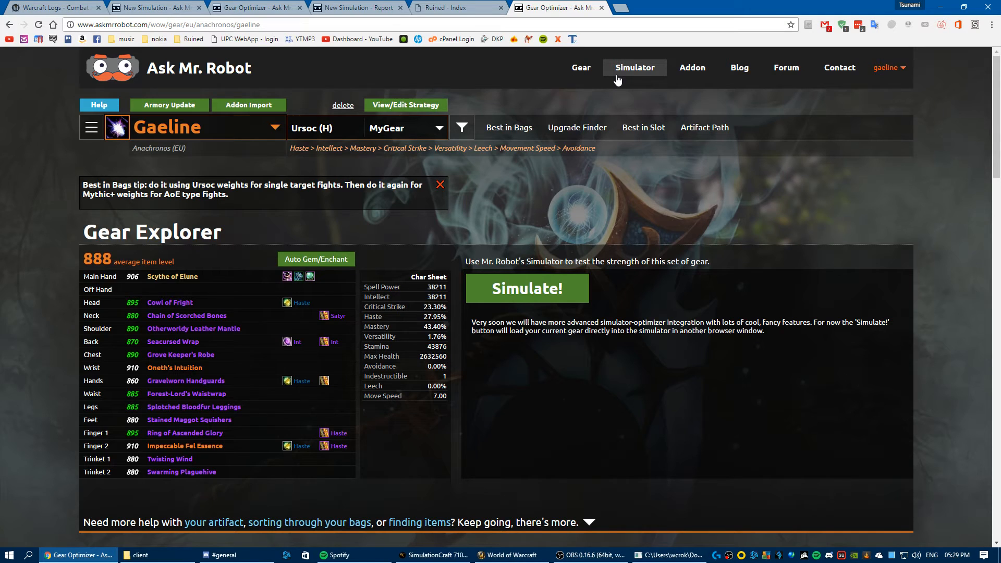
{"action": "mouse_move", "coordinate": [619, 77]}
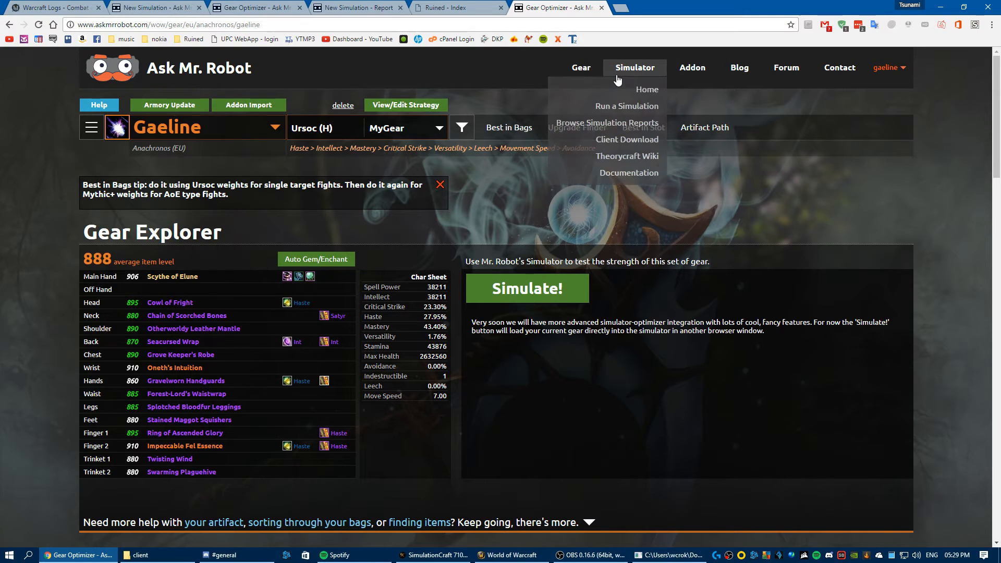
{"action": "left_click", "coordinate": [636, 106]}
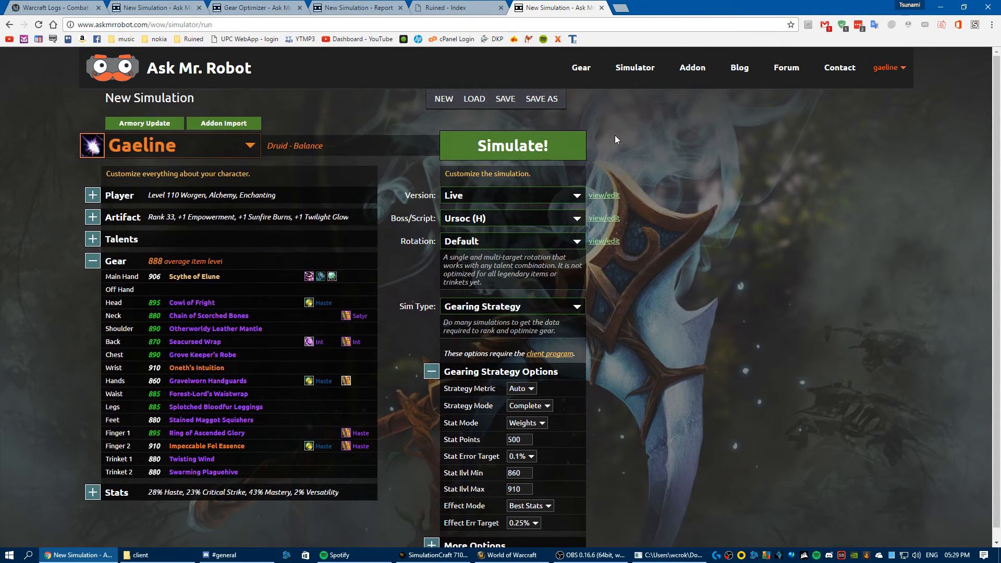
Open the Client Download page in a new tab, accept the Terms of Use and keep Windows 7 or higher (64-bit) as the platform.
{"action": "mouse_move", "coordinate": [646, 70]}
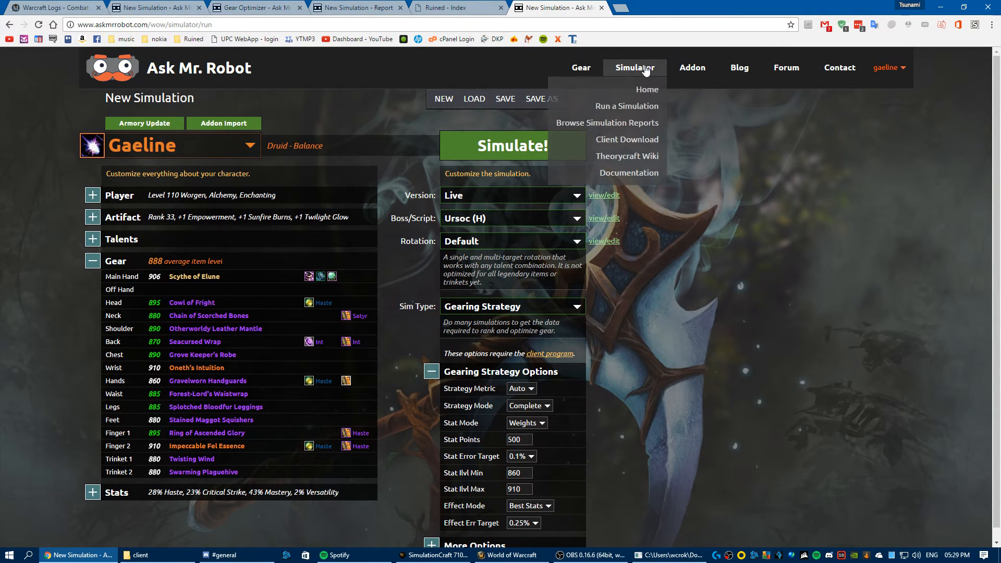
{"action": "left_click", "coordinate": [641, 140]}
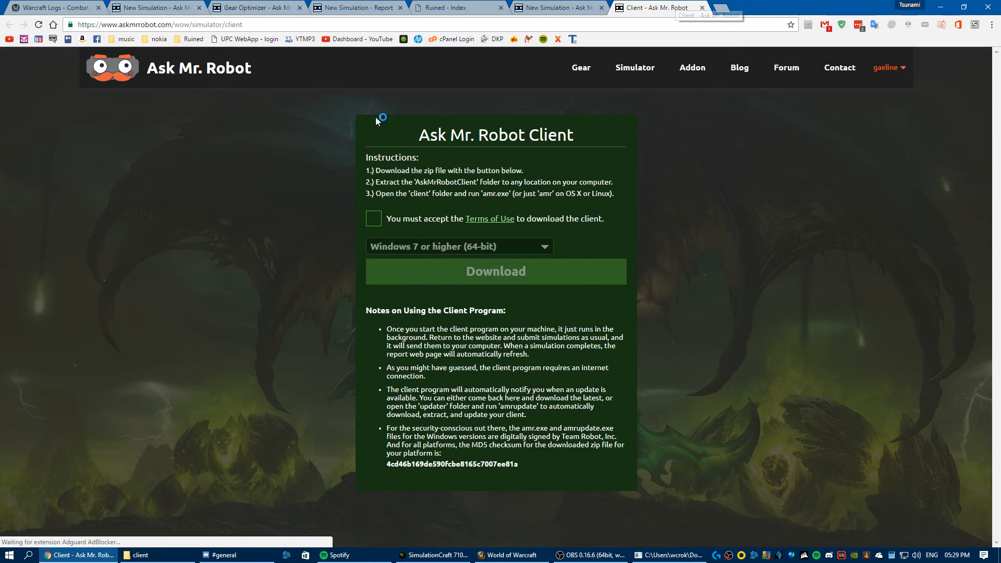
{"action": "left_click", "coordinate": [373, 218]}
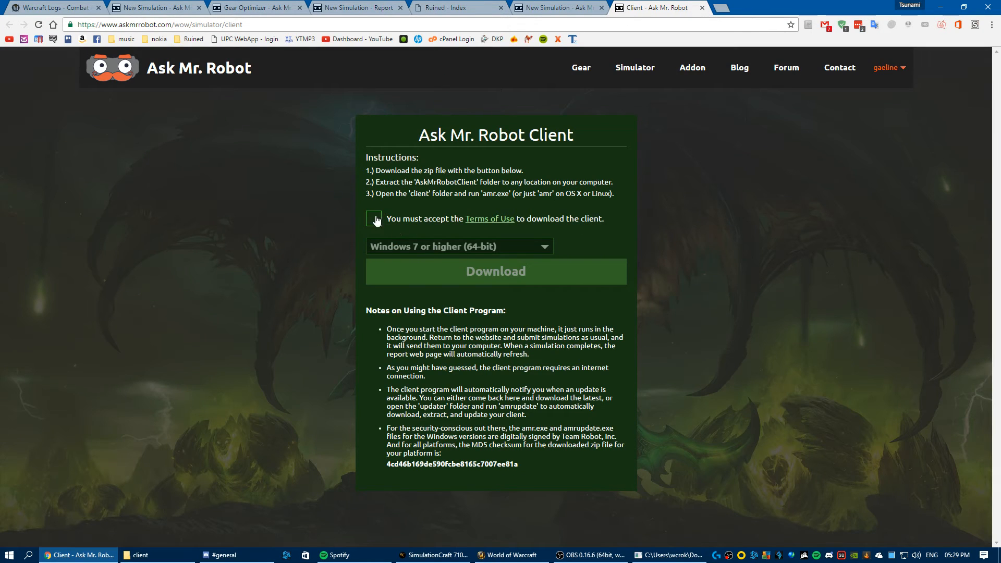
{"action": "left_click", "coordinate": [498, 248]}
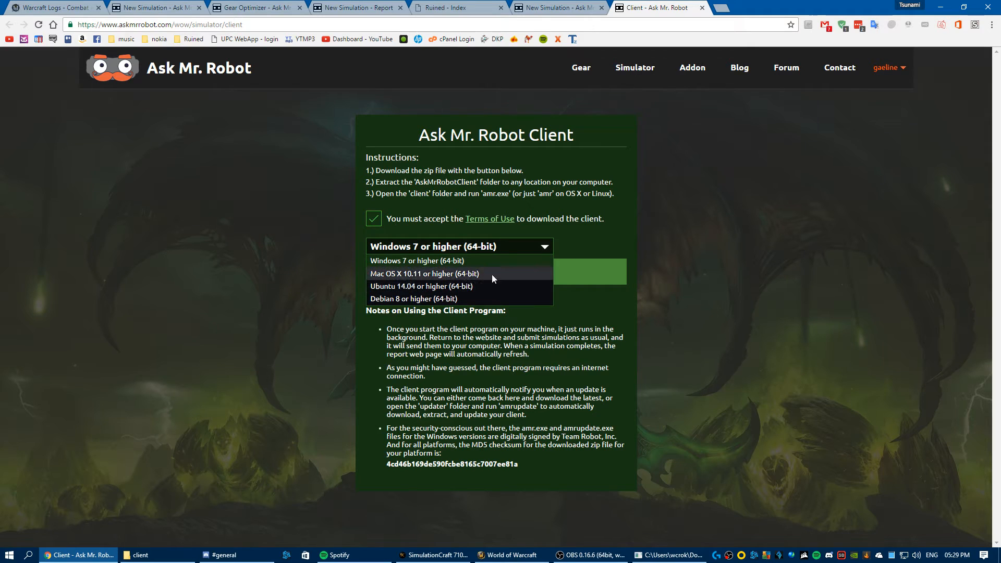
{"action": "left_click", "coordinate": [490, 261]}
{"action": "left_click", "coordinate": [494, 275]}
Browse in File Explorer from Downloads through AskMrRobotClient to the client folder and bring up the amr client console.
{"action": "left_click", "coordinate": [141, 555]}
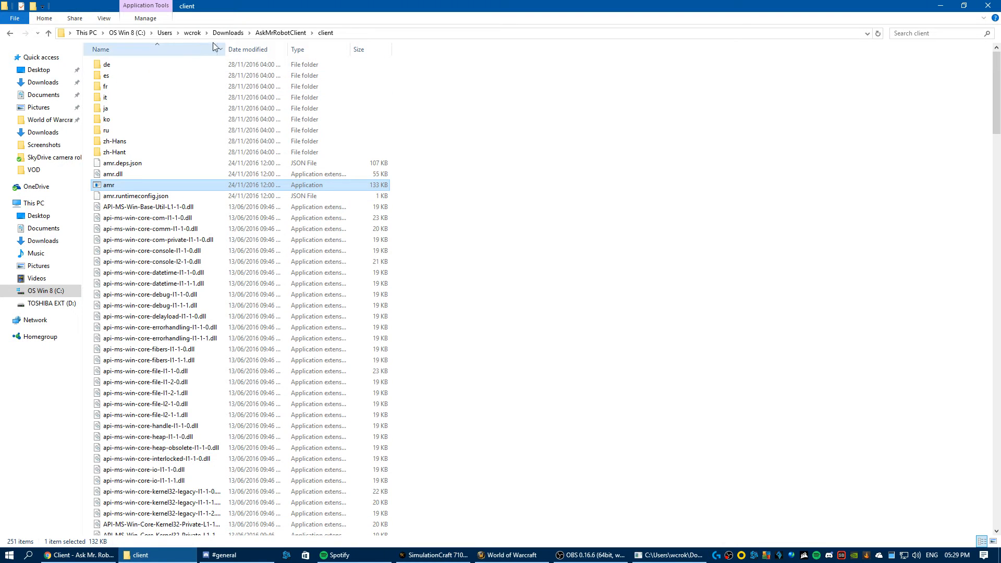
{"action": "left_click", "coordinate": [269, 33]}
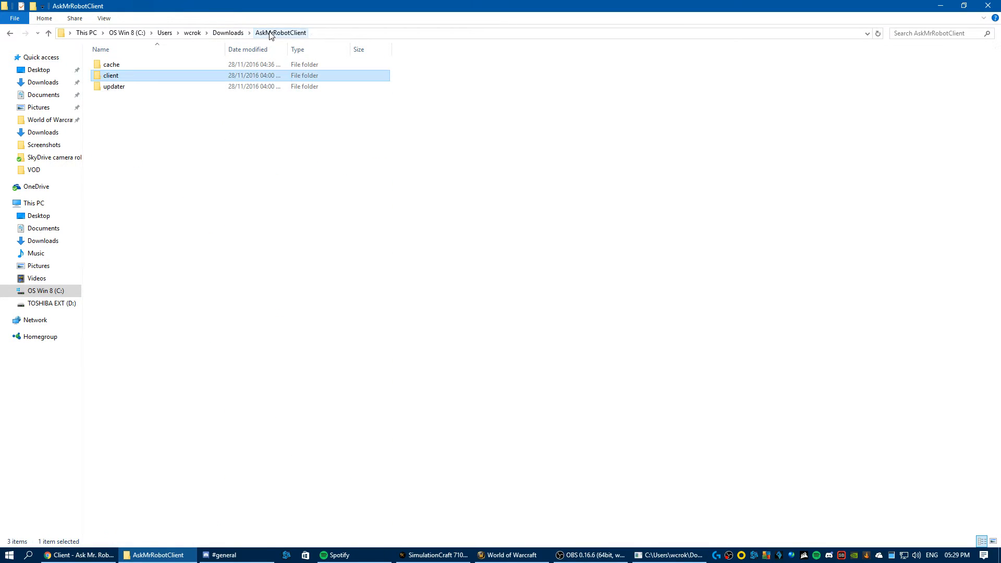
{"action": "left_click", "coordinate": [229, 33]}
{"action": "double_click", "coordinate": [151, 77]}
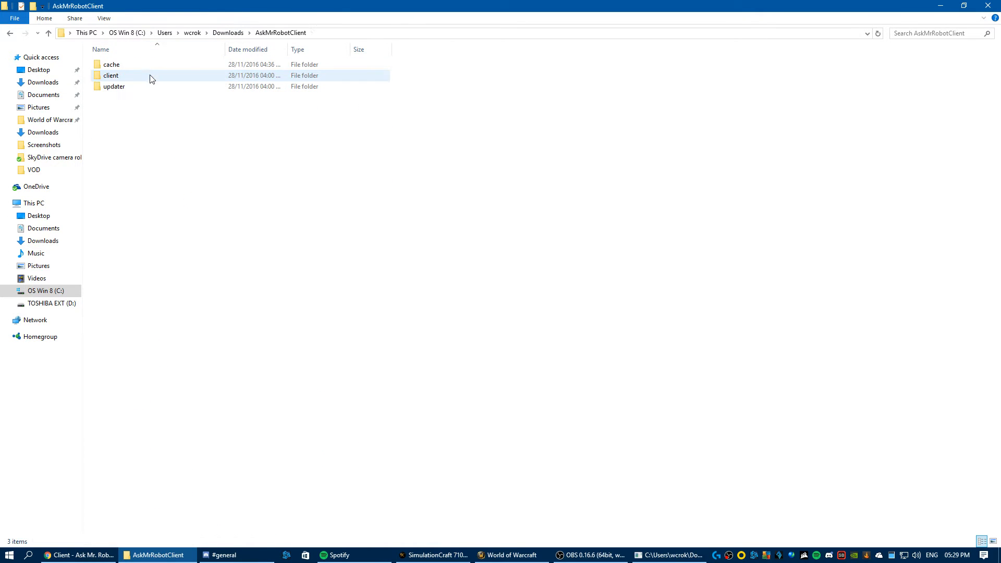
{"action": "double_click", "coordinate": [119, 77]}
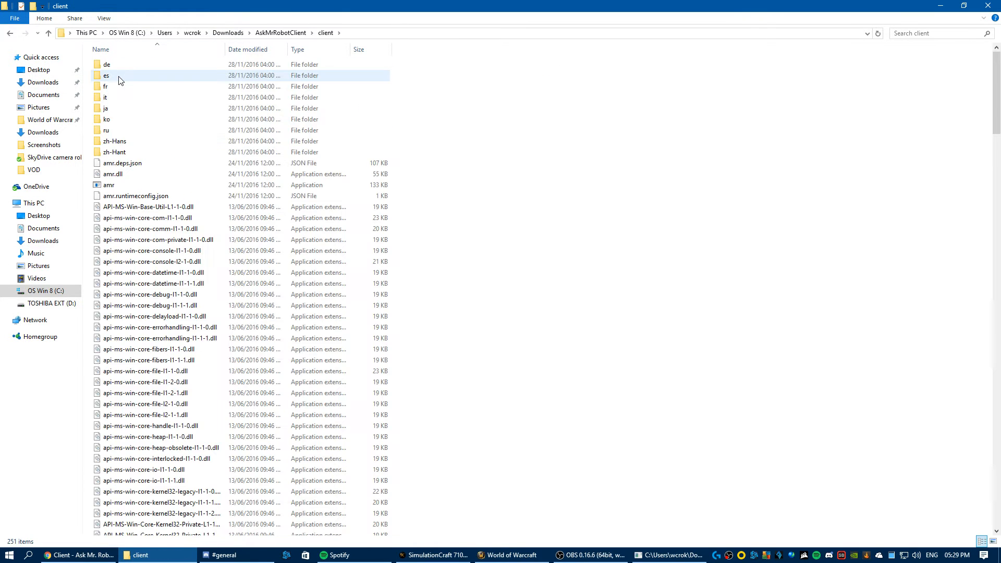
{"action": "double_click", "coordinate": [131, 185]}
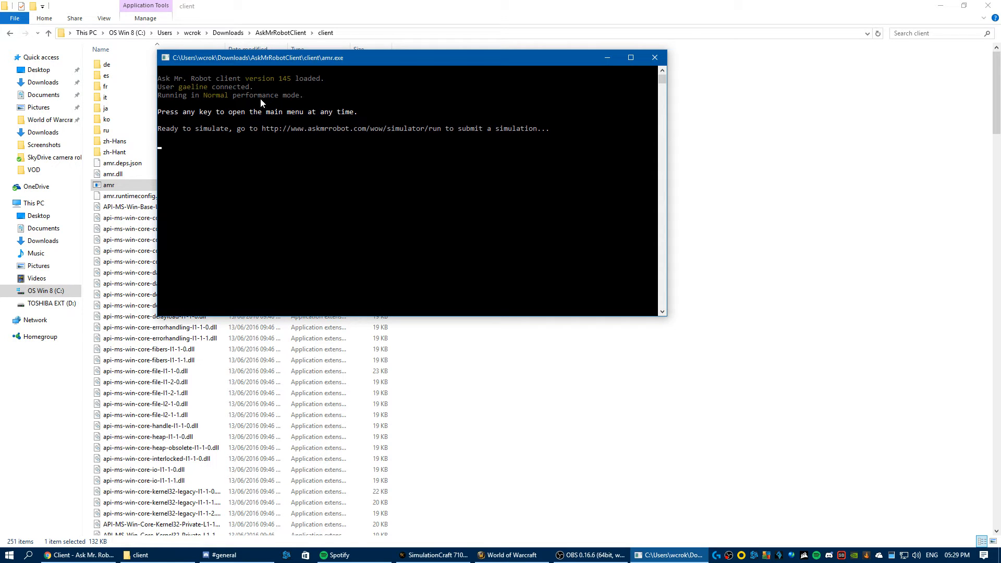
Close the client download page and review the new simulation's Boss/Script choices, keeping Ursoc (H).
{"action": "left_click", "coordinate": [78, 554]}
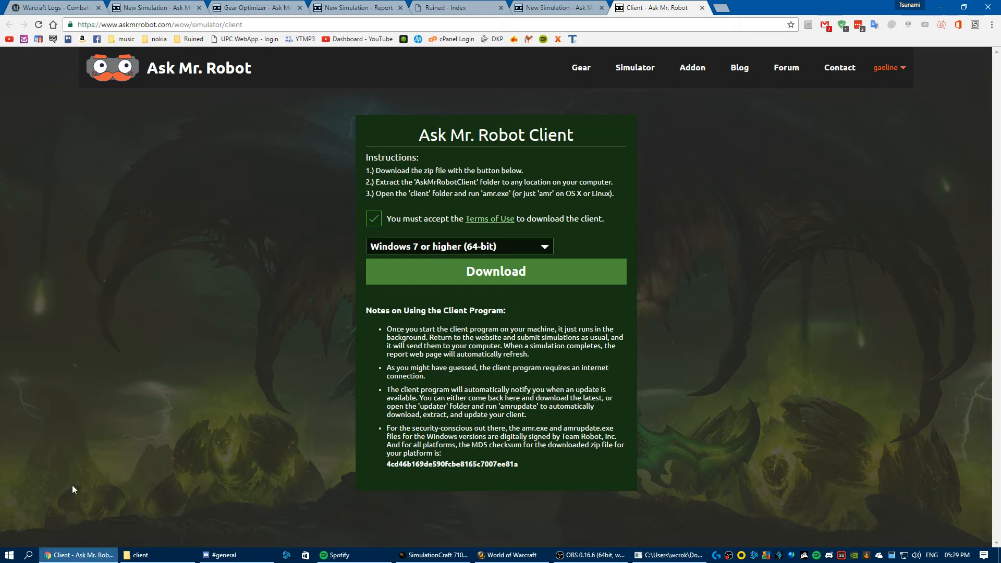
{"action": "key", "text": "ctrl+w"}
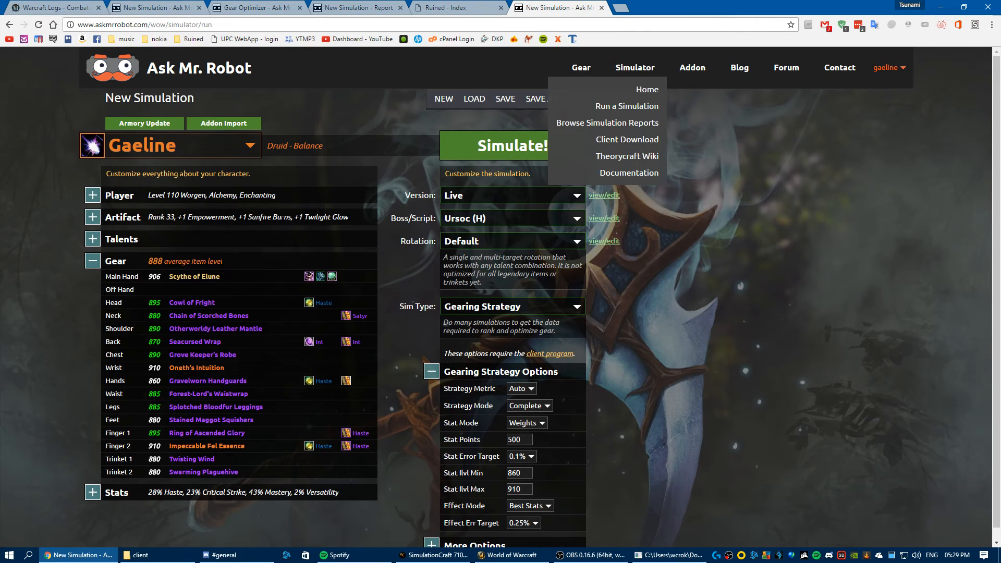
{"action": "left_click", "coordinate": [509, 211]}
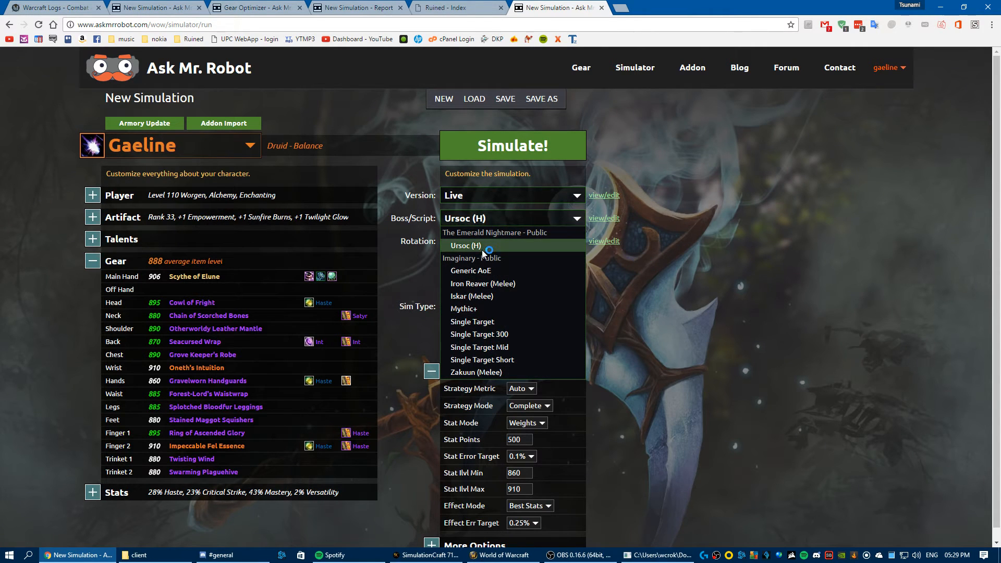
{"action": "left_click", "coordinate": [482, 221]}
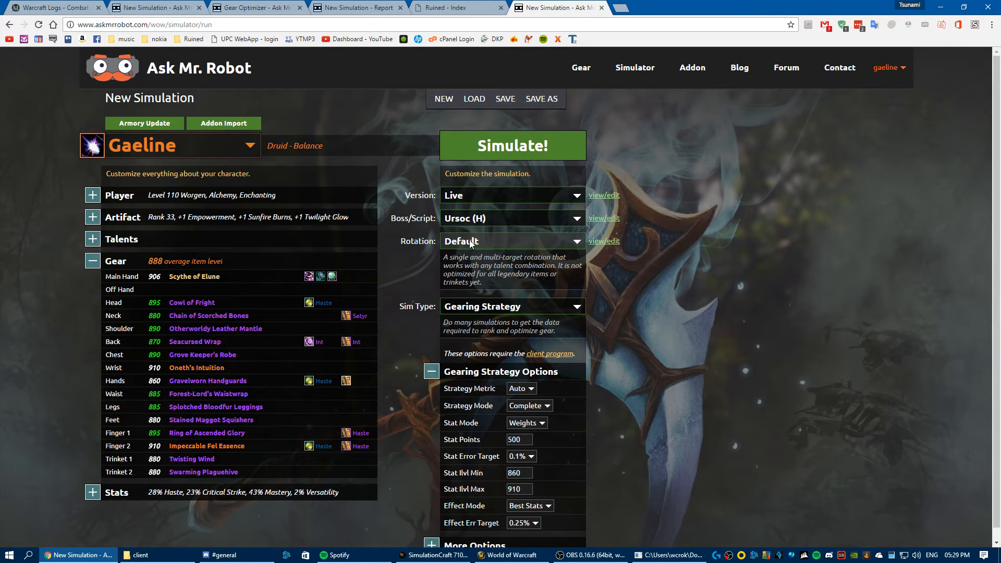
{"action": "scroll", "coordinate": [399, 257], "scroll_direction": "down", "scroll_amount": 1}
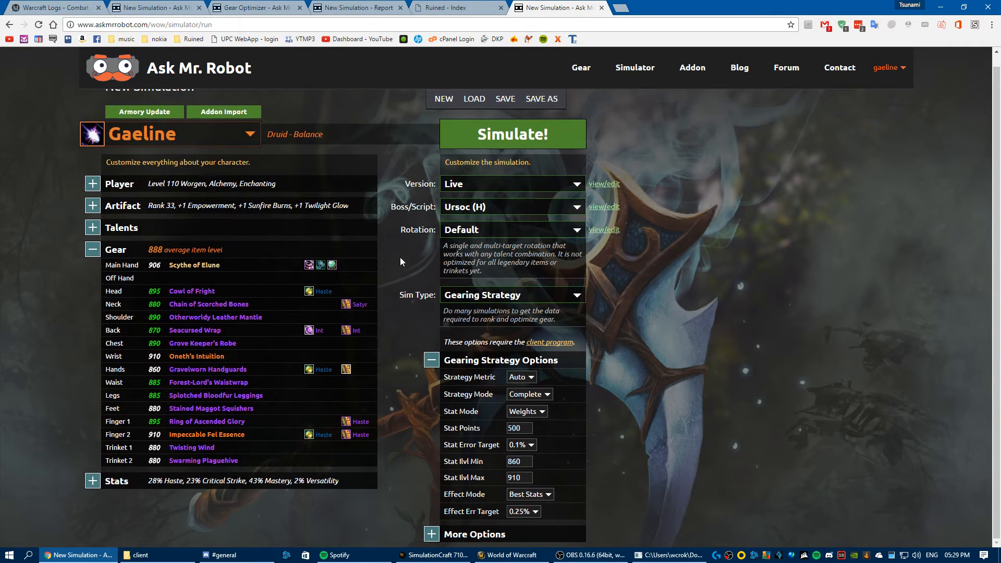
Review the simulation types, keep Gearing Strategy, and set its Stat Error Target to 0.5%.
{"action": "left_click", "coordinate": [495, 295]}
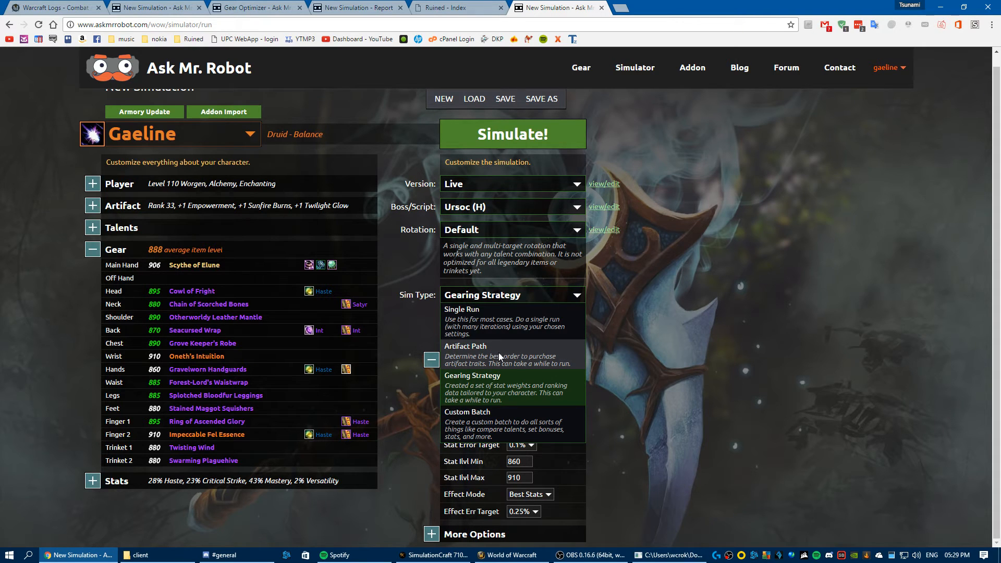
{"action": "left_click", "coordinate": [399, 316]}
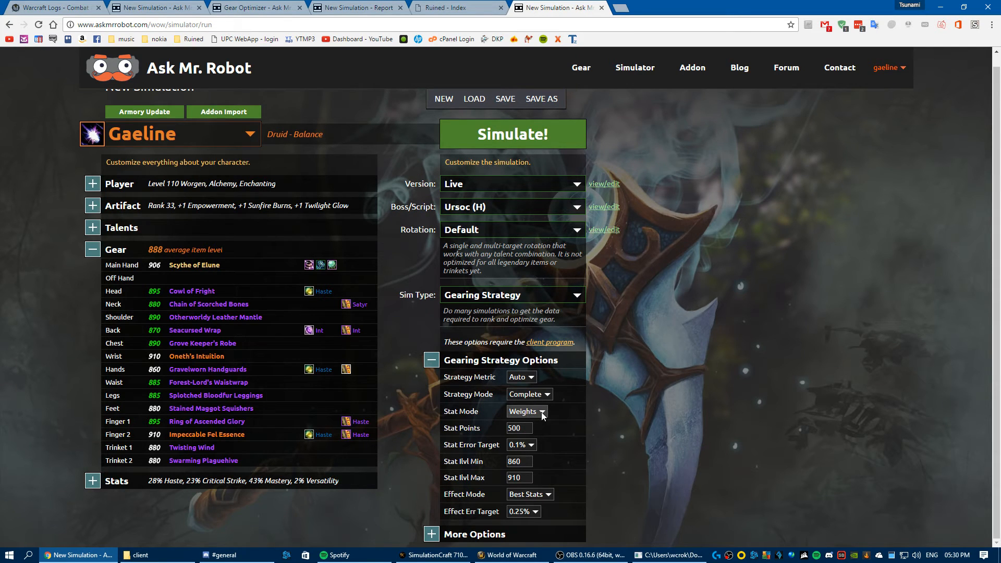
{"action": "left_click", "coordinate": [531, 446]}
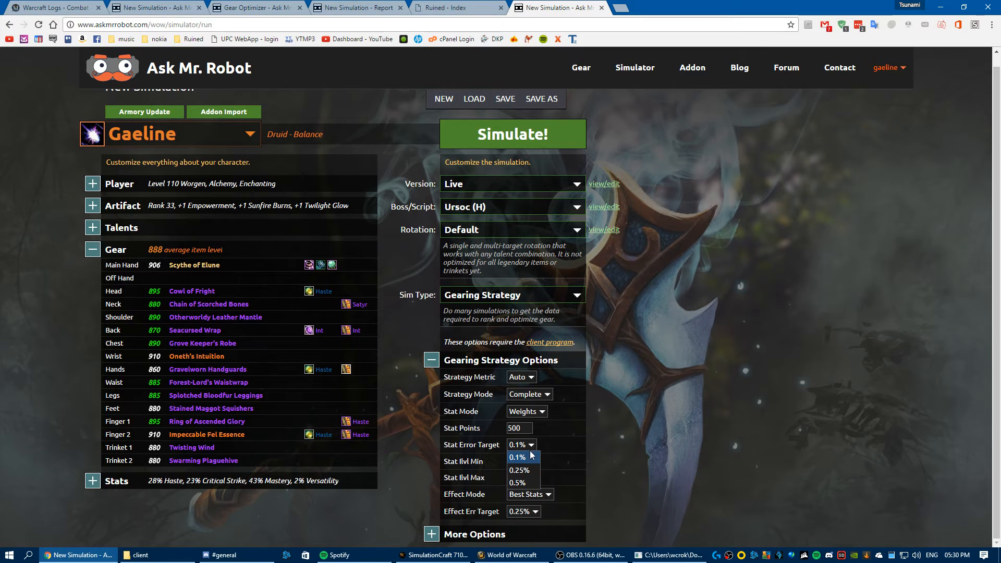
{"action": "left_click", "coordinate": [533, 445]}
{"action": "left_click", "coordinate": [533, 445]}
{"action": "left_click", "coordinate": [521, 483]}
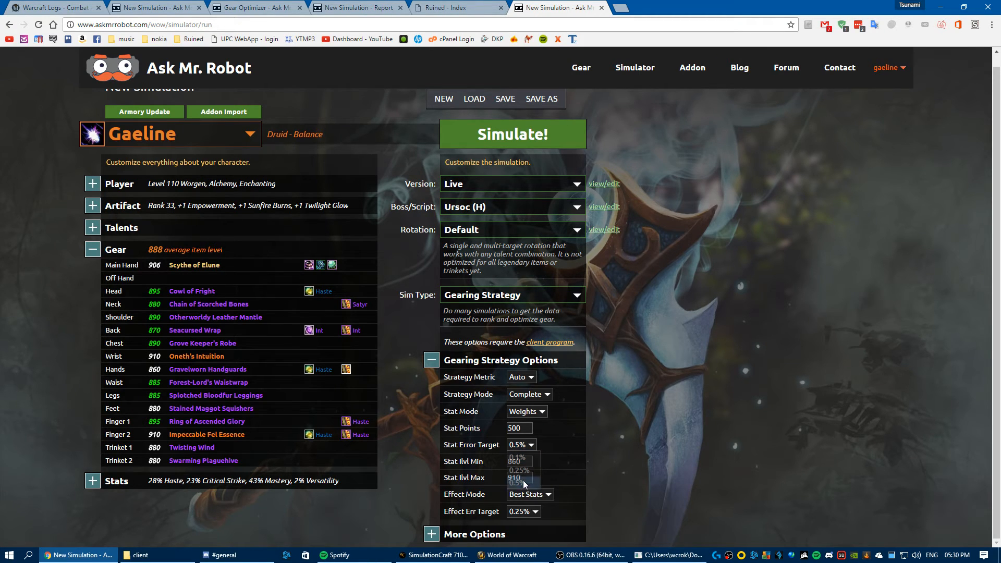
{"action": "left_click", "coordinate": [533, 445]}
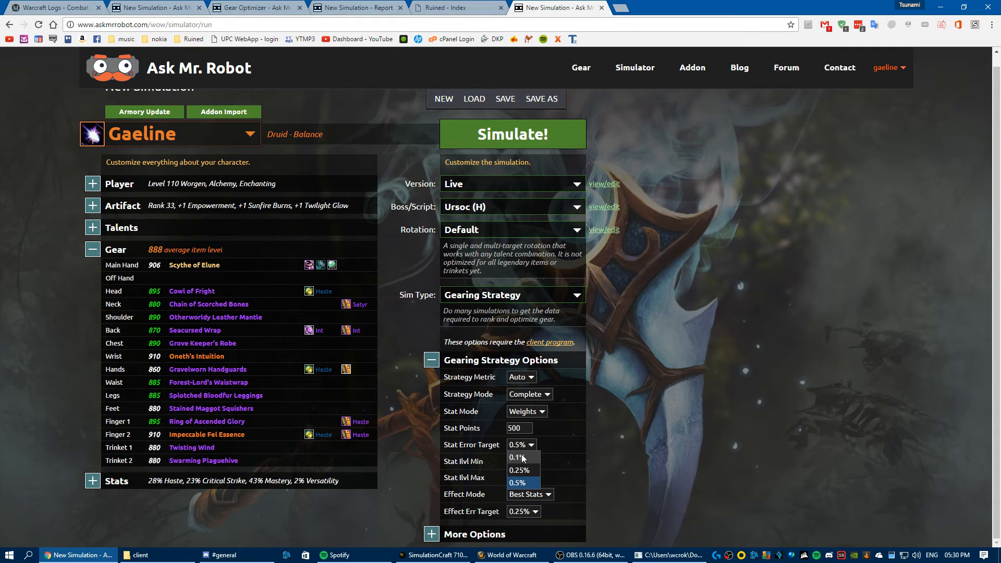
{"action": "left_click", "coordinate": [517, 482]}
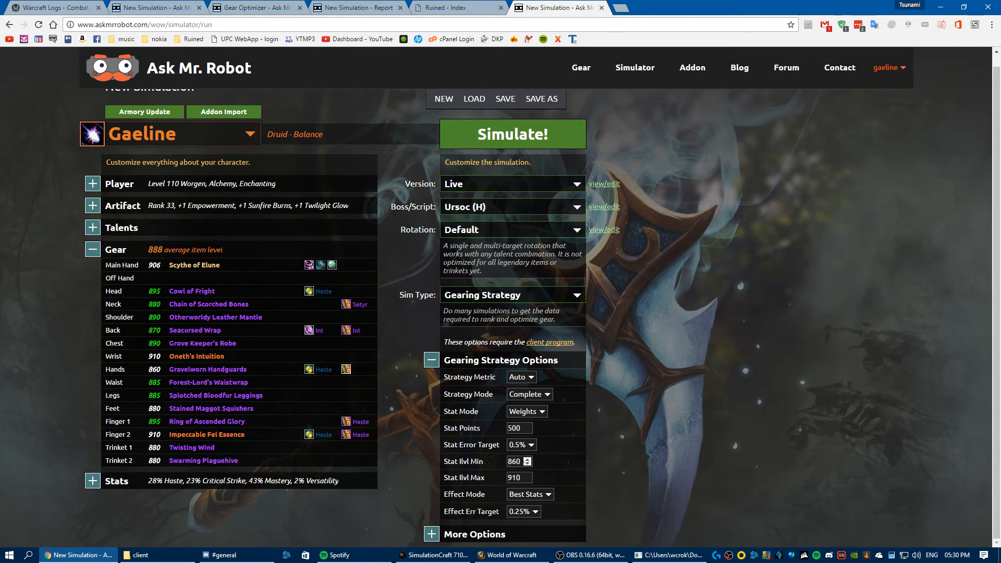
Review the Effect Mode and Effect Err Target choices, keeping Best Stats and 0.25%.
{"action": "mouse_move", "coordinate": [503, 501]}
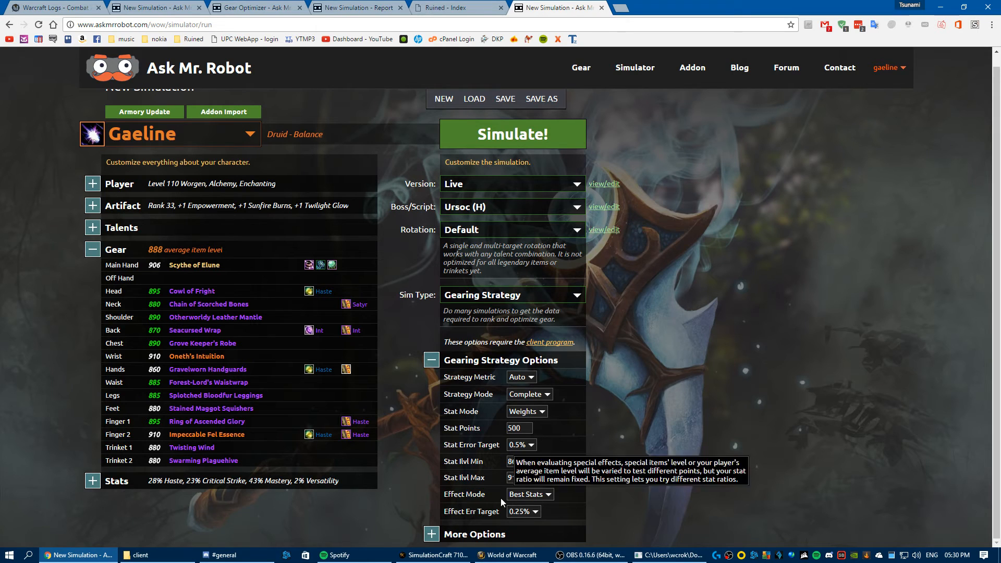
{"action": "left_click", "coordinate": [537, 496]}
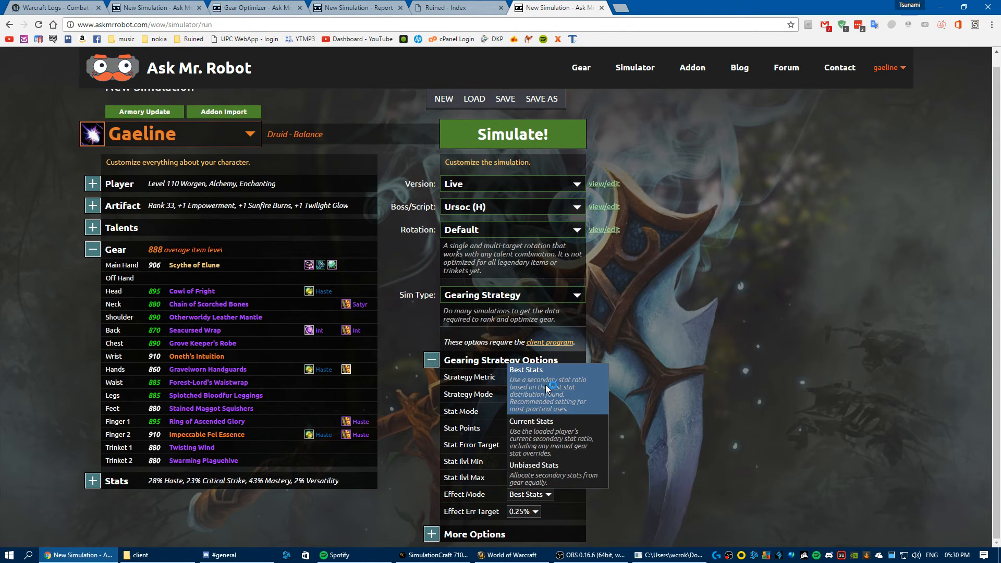
{"action": "left_click", "coordinate": [720, 387]}
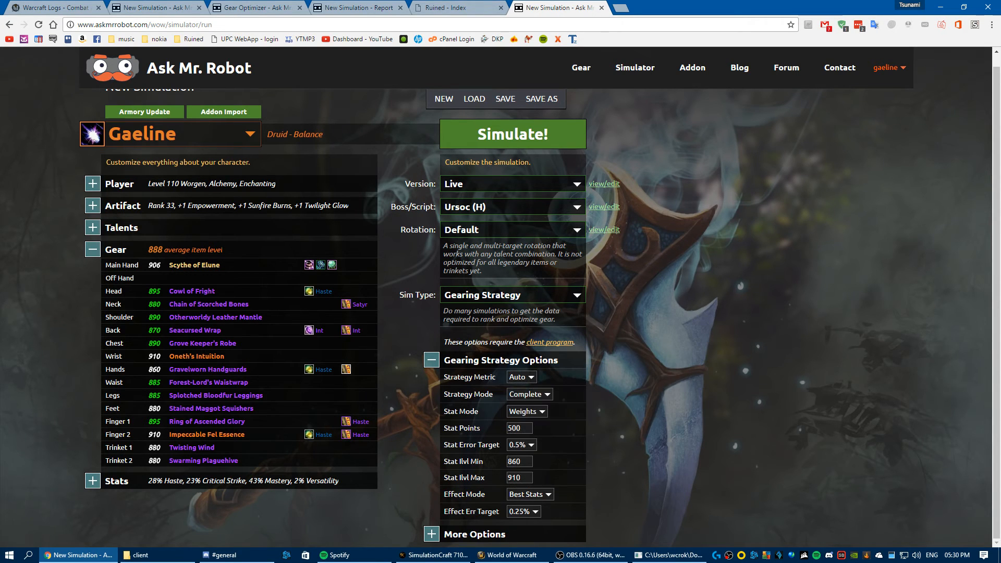
{"action": "left_click", "coordinate": [535, 514]}
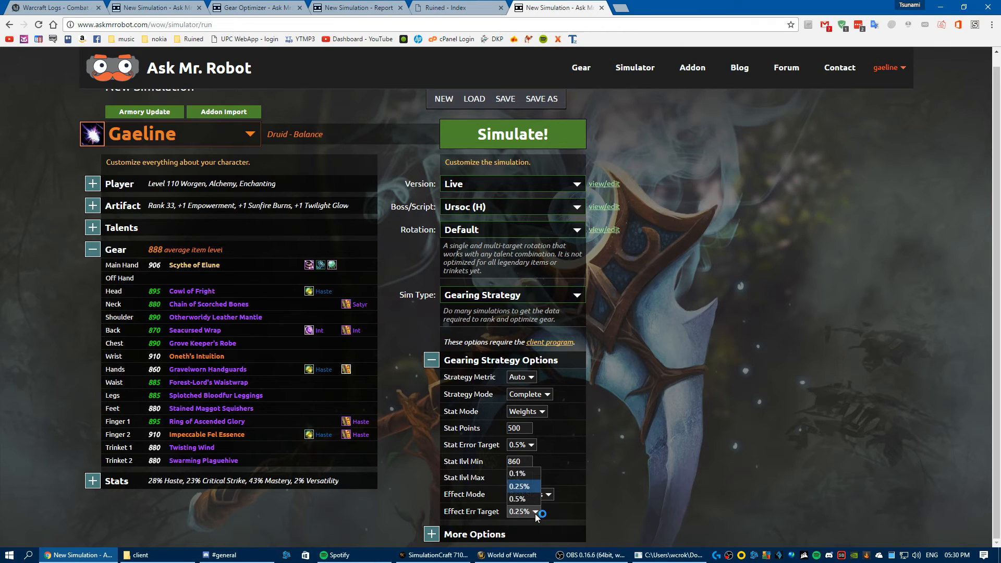
{"action": "left_click", "coordinate": [633, 480]}
Start the Gearing Strategy simulation batch and show its report page.
{"action": "left_click", "coordinate": [516, 138]}
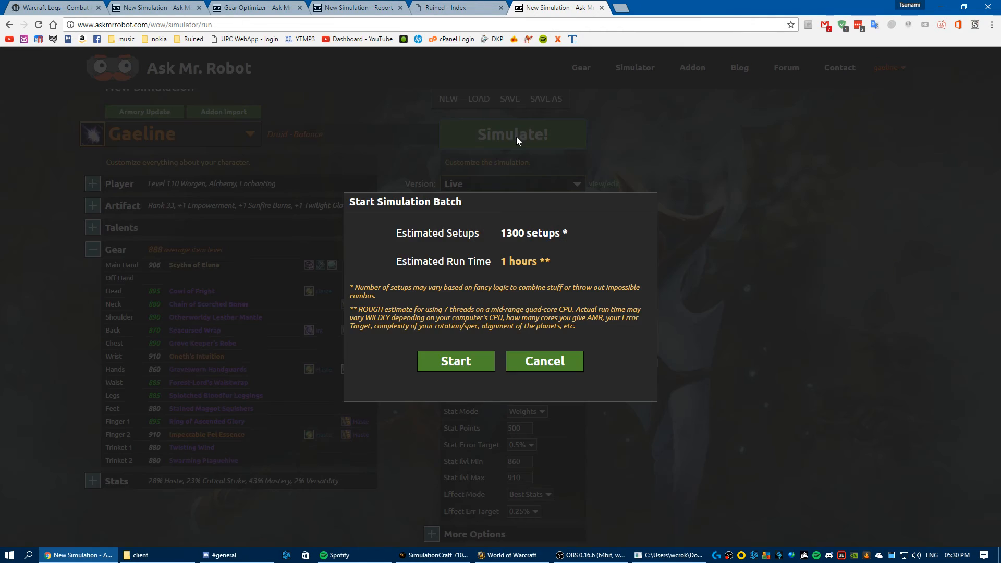
{"action": "left_click", "coordinate": [457, 360]}
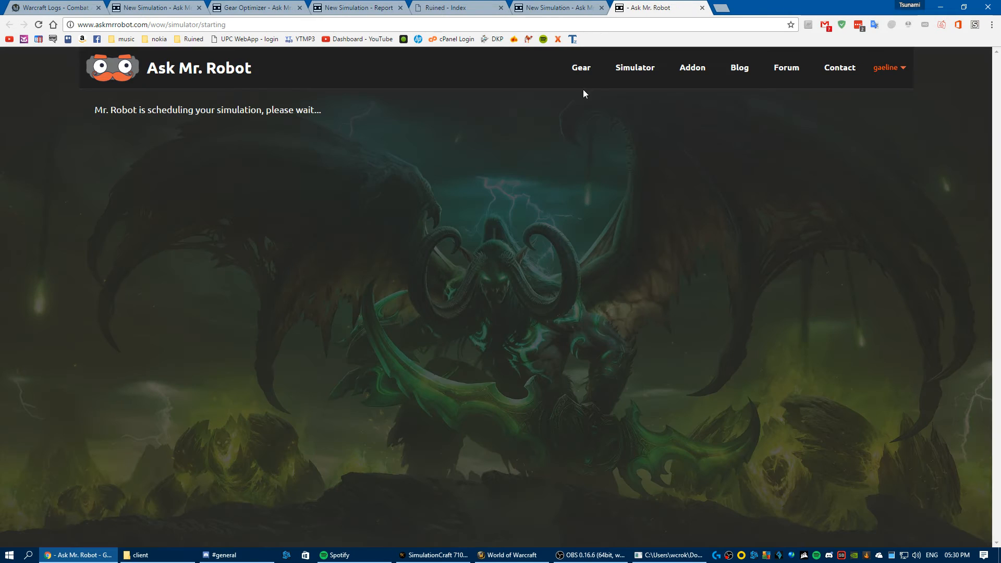
{"action": "left_click", "coordinate": [561, 6]}
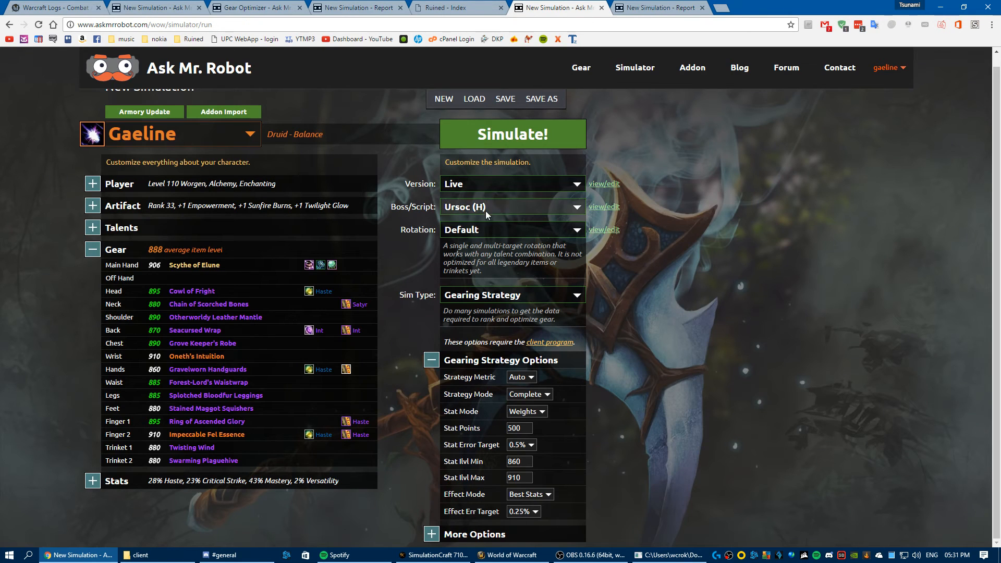
{"action": "left_click", "coordinate": [657, 7]}
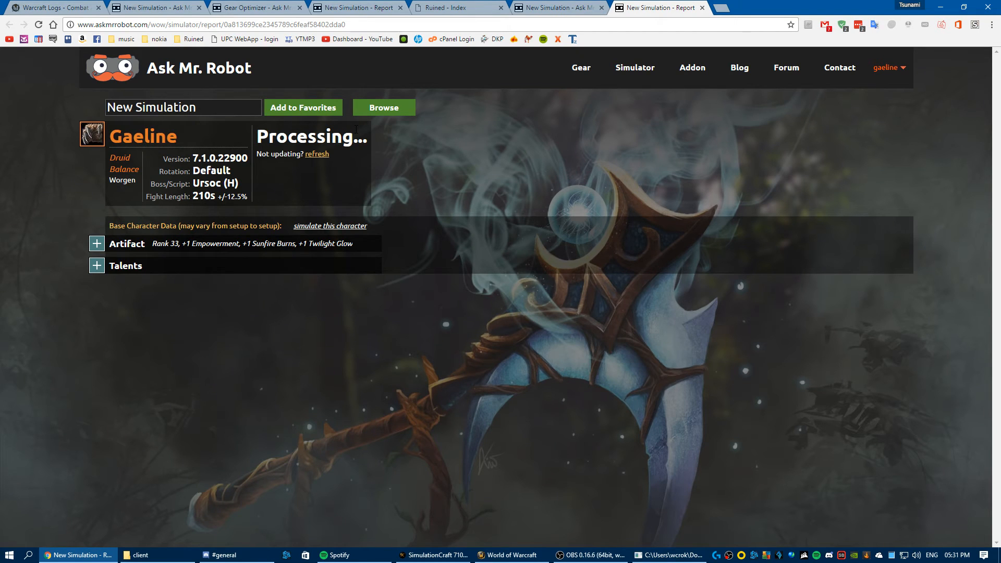
Bring up the amr client console, move it off the report heading, and return to the report to check the simulation's progress.
{"action": "left_click", "coordinate": [657, 554]}
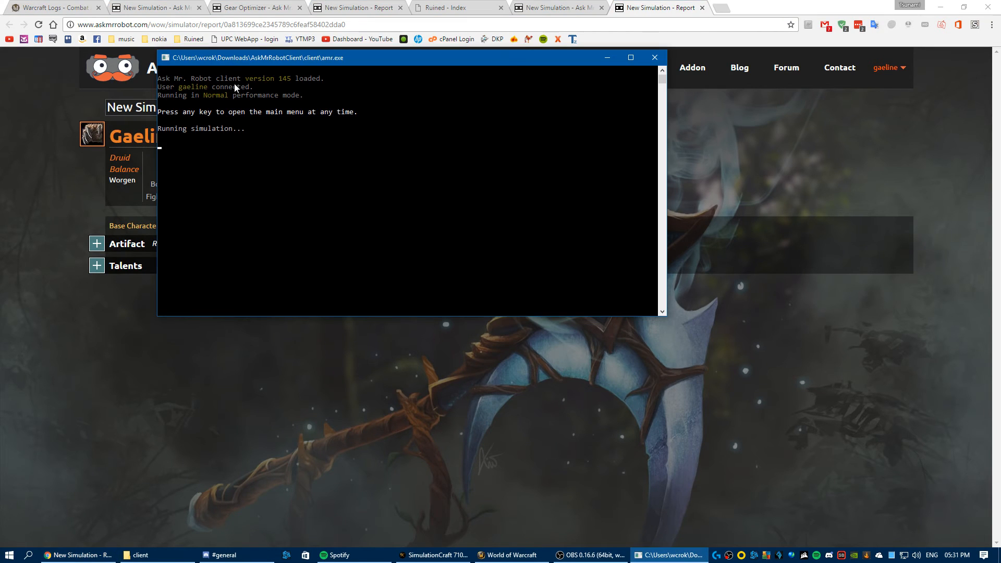
{"action": "left_click_drag", "start_coordinate": [266, 57], "coordinate": [483, 52]}
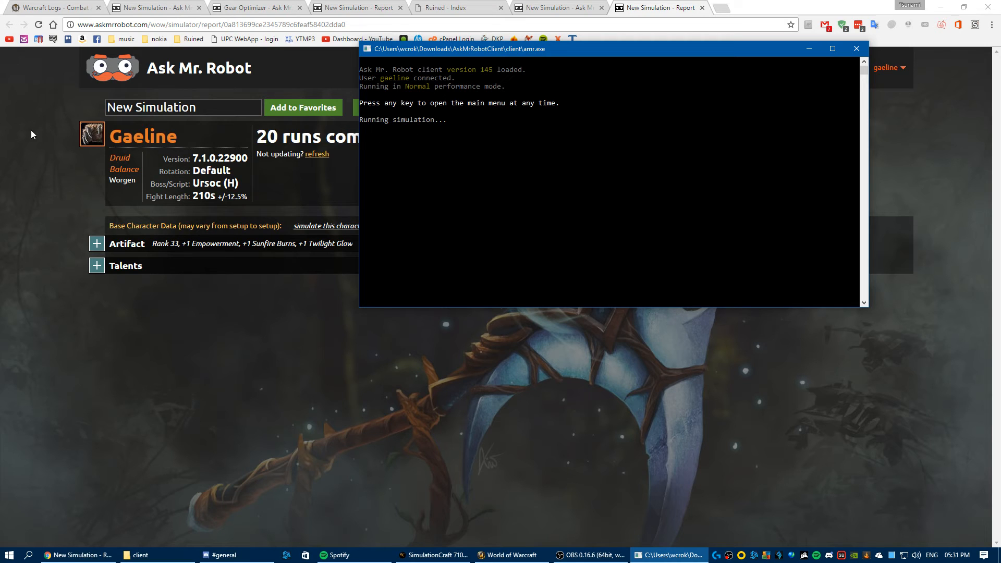
{"action": "left_click", "coordinate": [40, 143]}
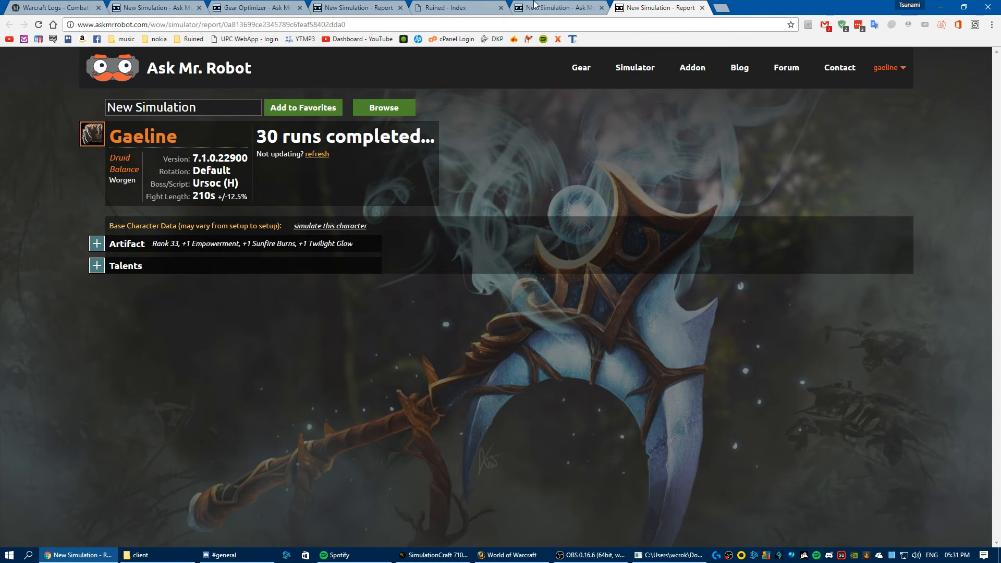
Browse the simulation reports from the first New Simulation page and open the newest Ursoc (H) report in the history.
{"action": "left_click", "coordinate": [213, 4]}
{"action": "left_click", "coordinate": [188, 6]}
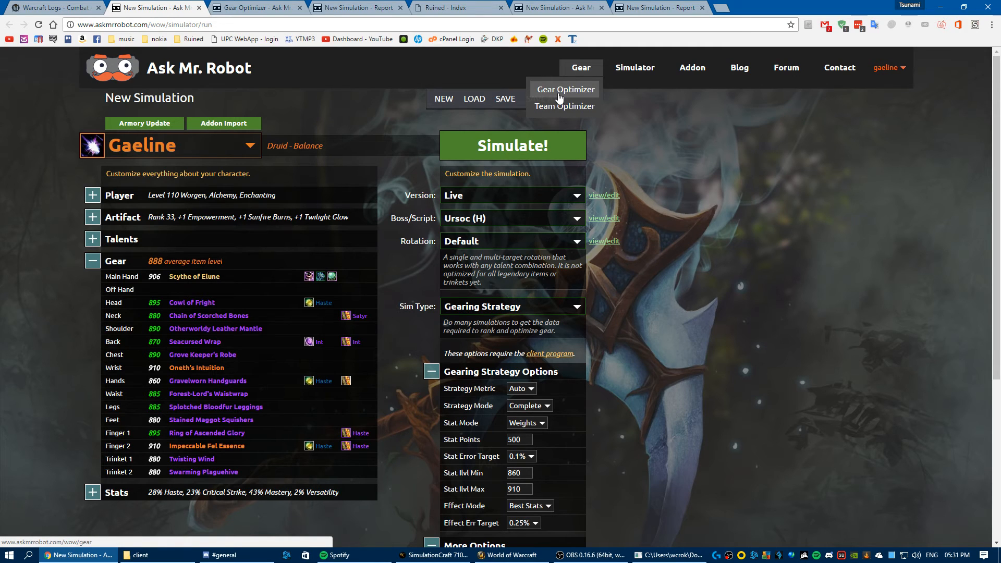
{"action": "mouse_move", "coordinate": [633, 68]}
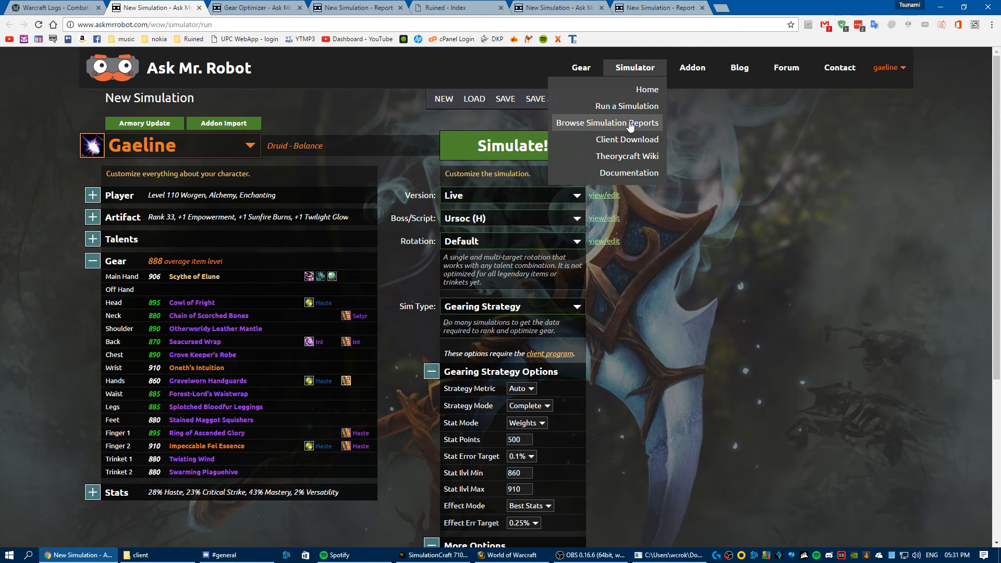
{"action": "left_click", "coordinate": [630, 124]}
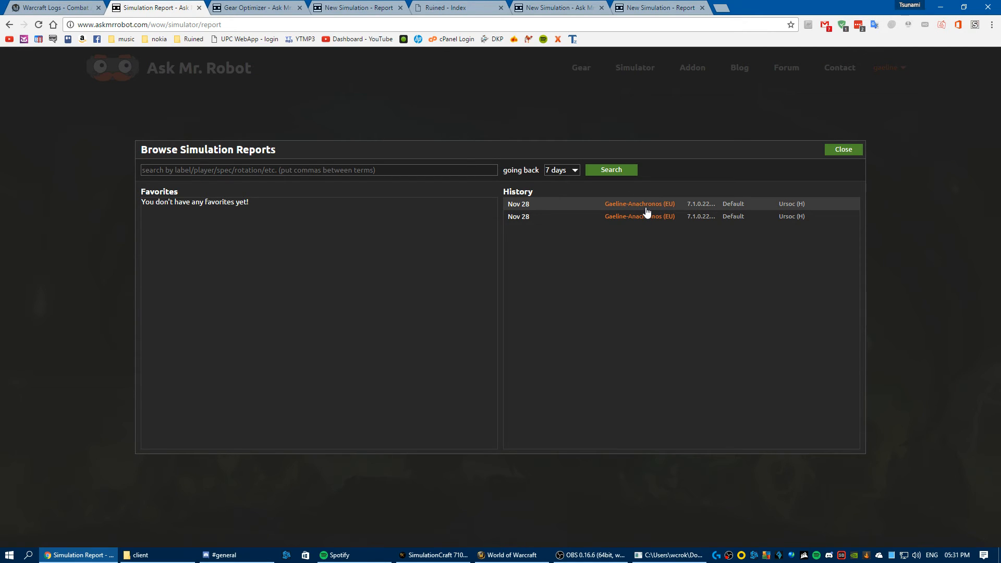
{"action": "left_click", "coordinate": [646, 208]}
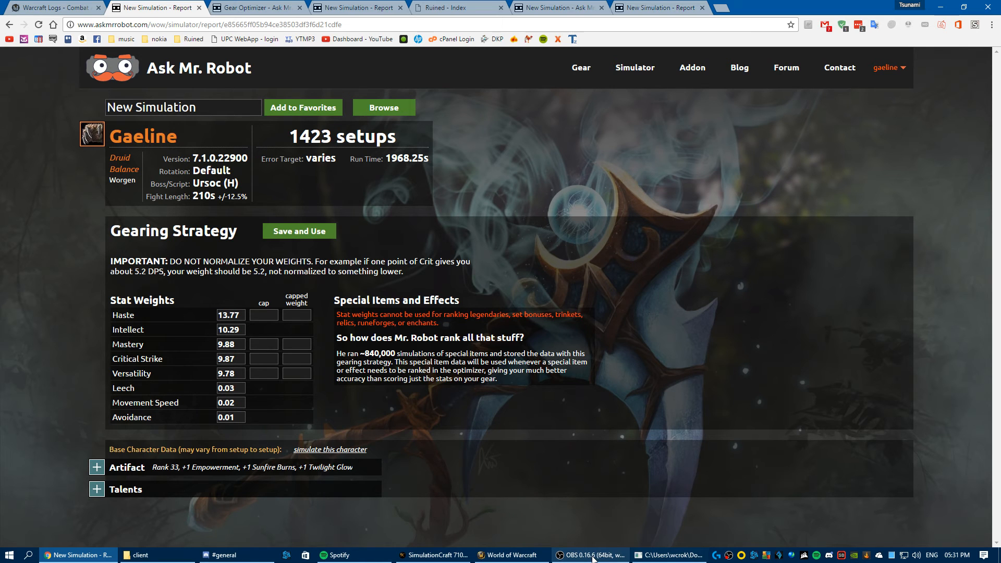
Check the Pawn stat weights in World of Warcraft, then examine the scale factors, normalized values and Pawn string in the SimulationCraft results.
{"action": "left_click", "coordinate": [507, 554]}
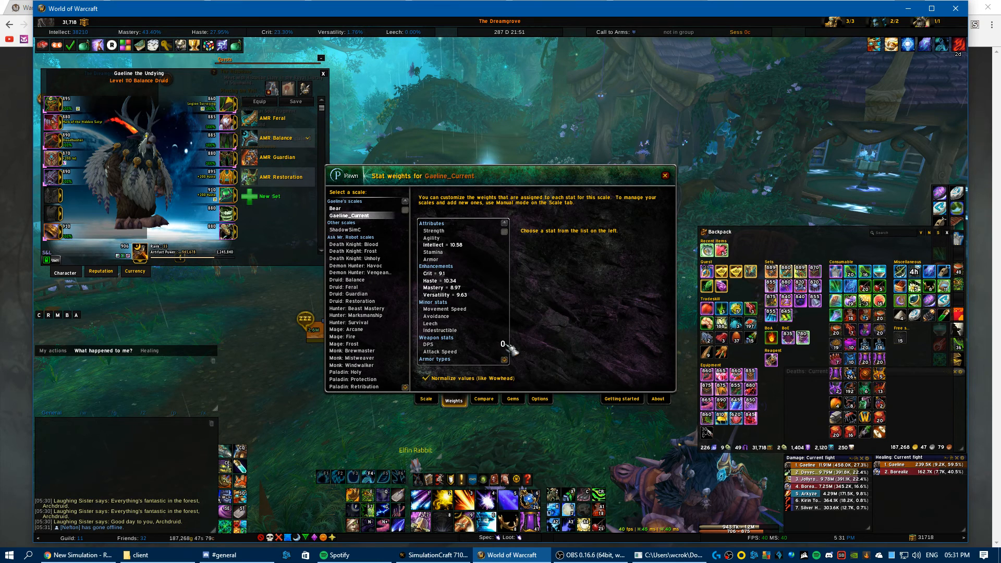
{"action": "key", "text": "alt+Tab"}
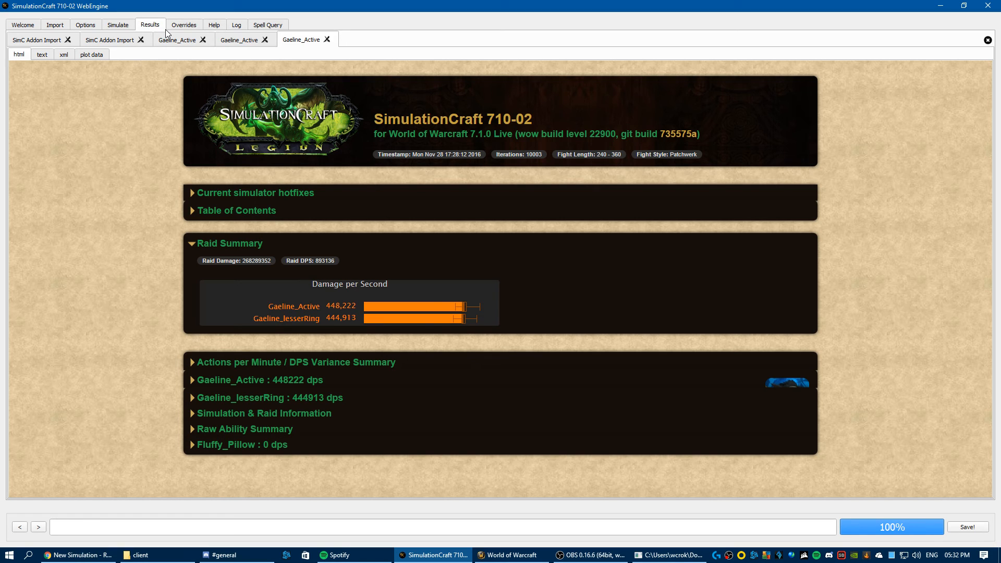
{"action": "left_click", "coordinate": [241, 35]}
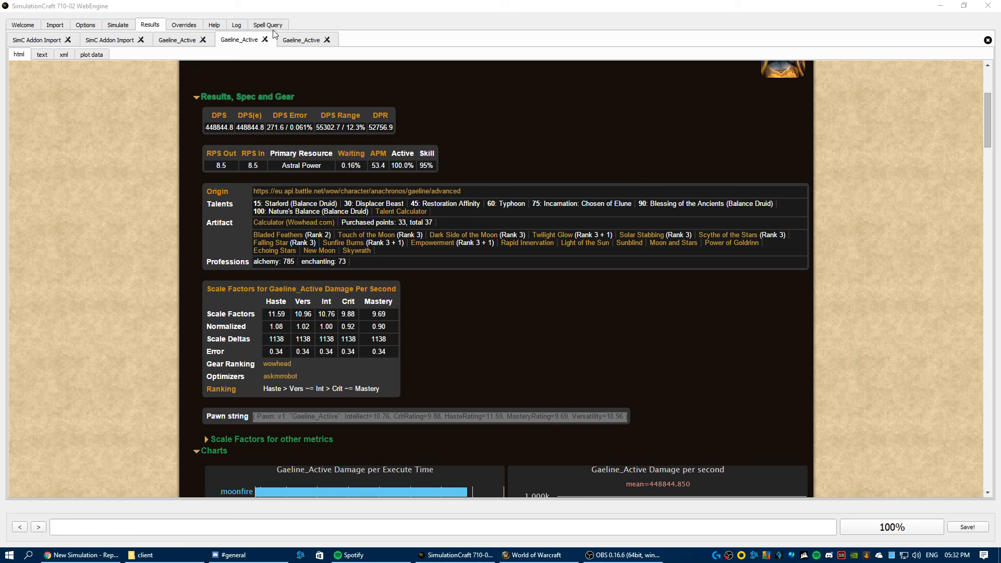
{"action": "left_click", "coordinate": [478, 416]}
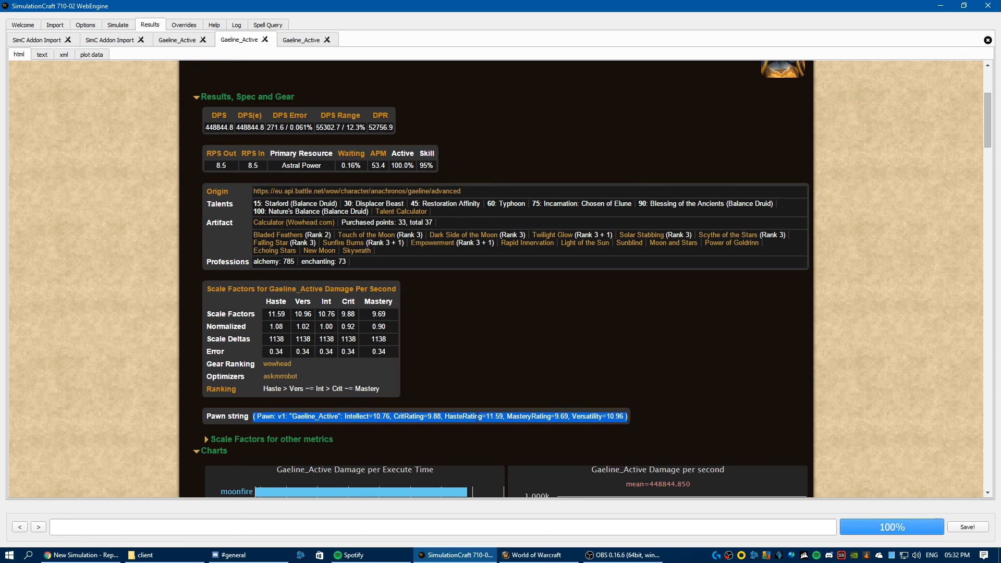
{"action": "left_click", "coordinate": [261, 314]}
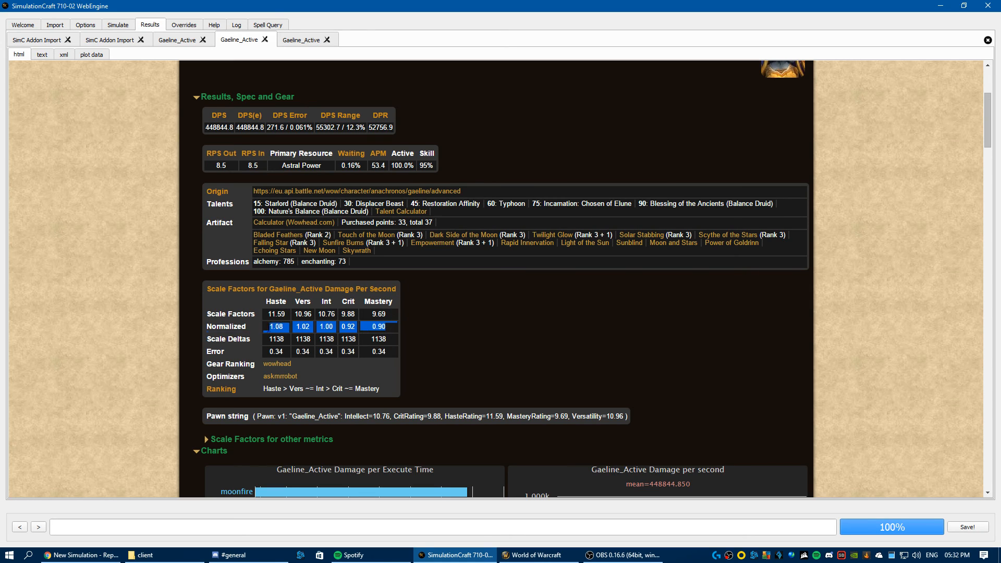
Return to Ask Mr. Robot's Gear Optimizer and close the Trinket 1 item ranking to show the Best in Bags comparison.
{"action": "left_click", "coordinate": [81, 555]}
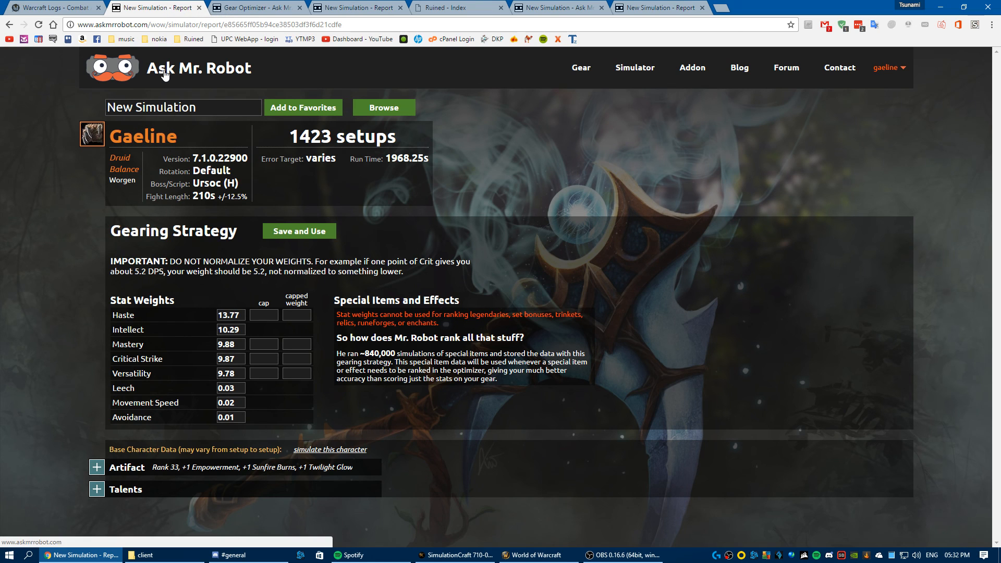
{"action": "left_click", "coordinate": [211, 7]}
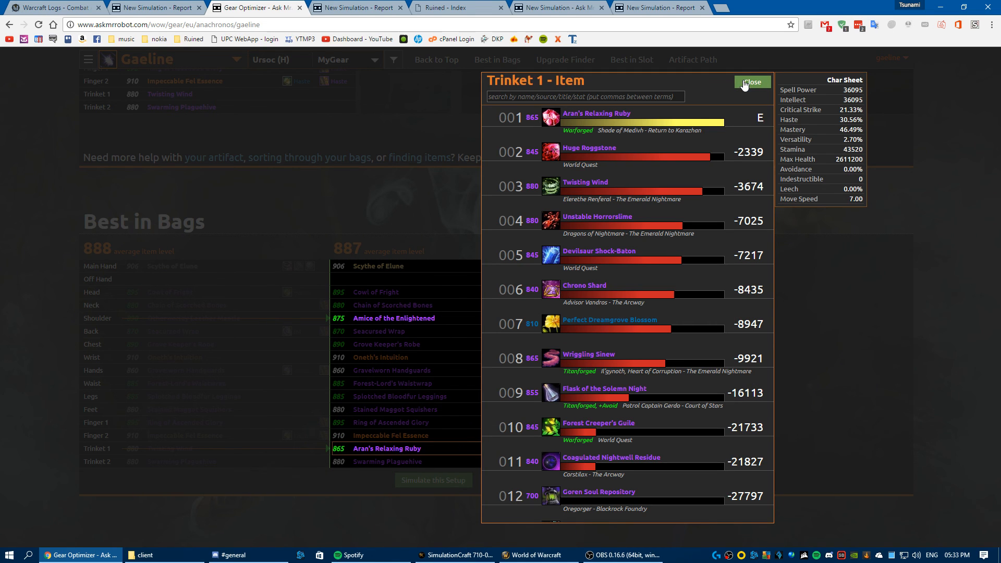
{"action": "left_click", "coordinate": [745, 83]}
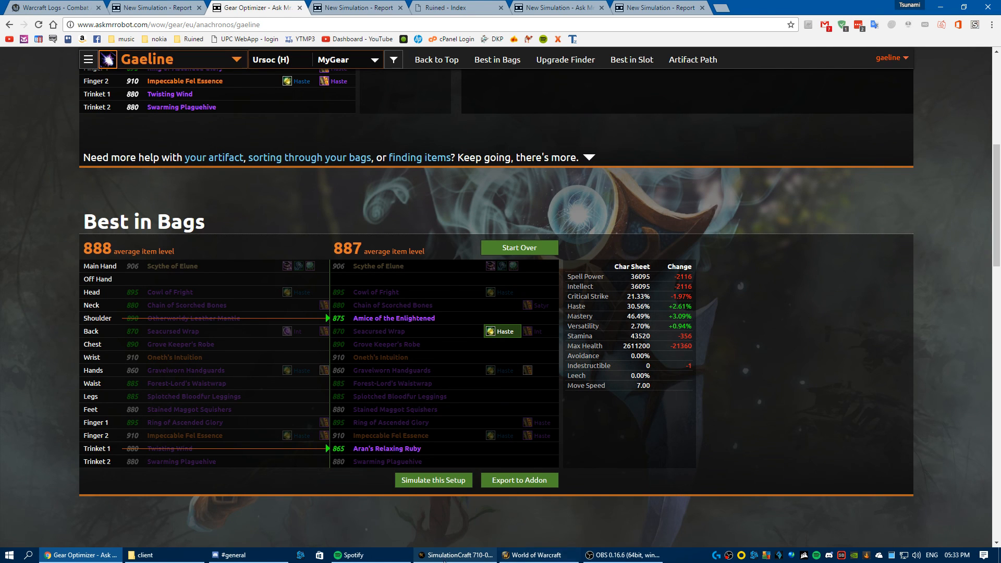
{"action": "left_click", "coordinate": [418, 551]}
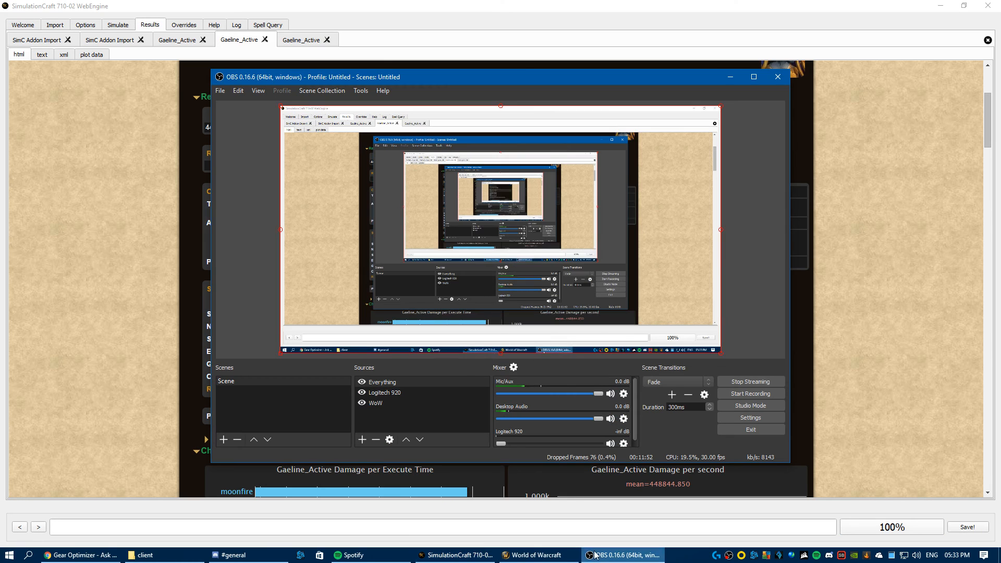
{"action": "left_click", "coordinate": [623, 554]}
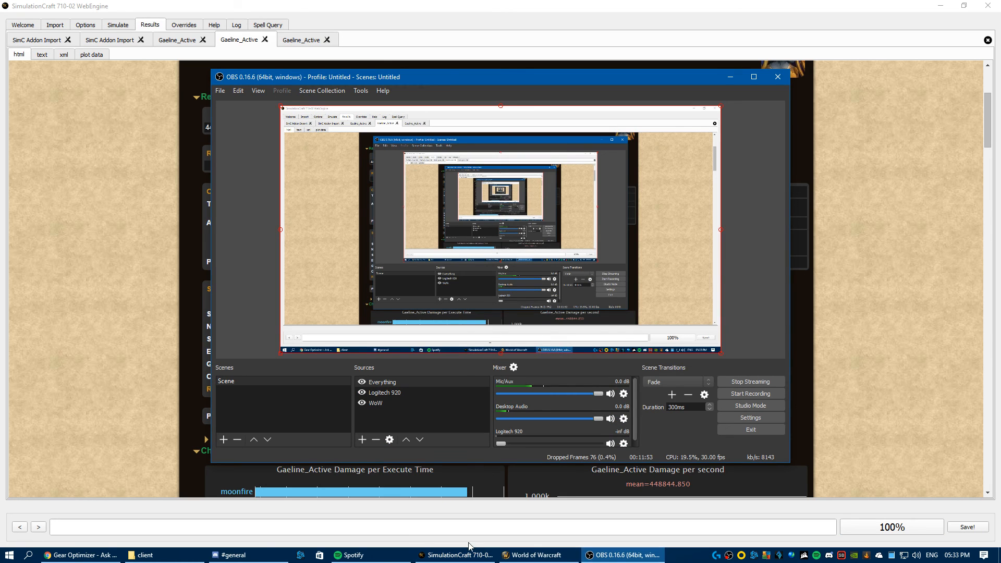